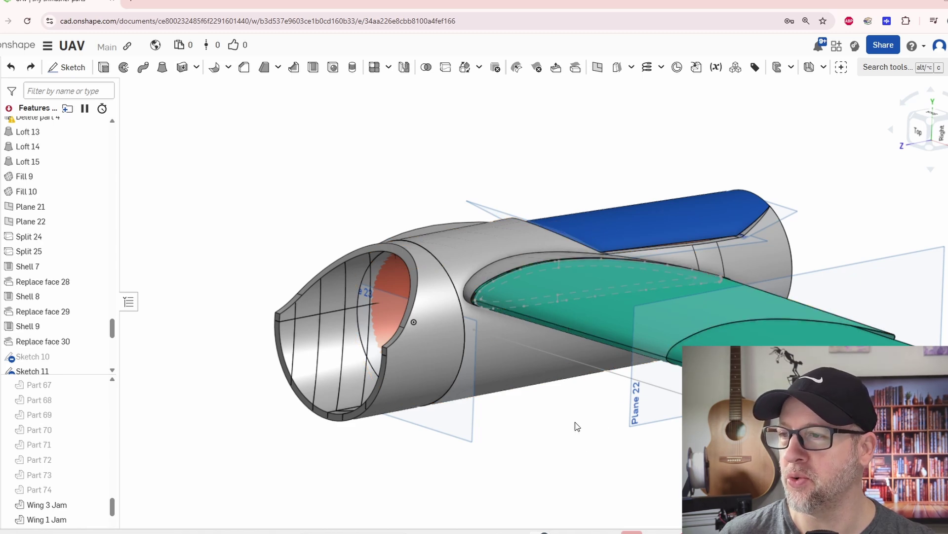
# - Hide the green inner wing panel that meets the side of the fuselage
pyautogui.moveTo(573, 425); pyautogui.dragTo(564, 406, button='middle')
pyautogui.scroll(5, 564, 406)
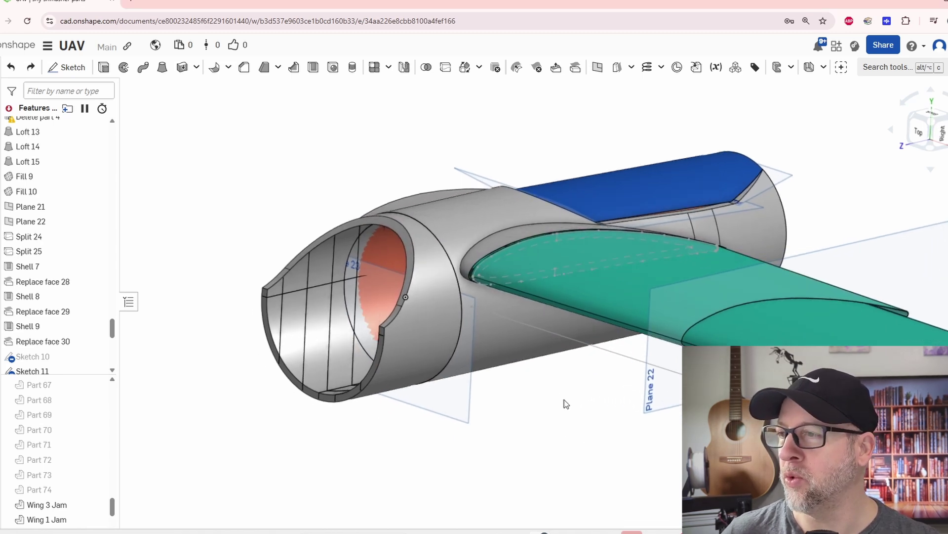
pyautogui.scroll(4, 571, 317)
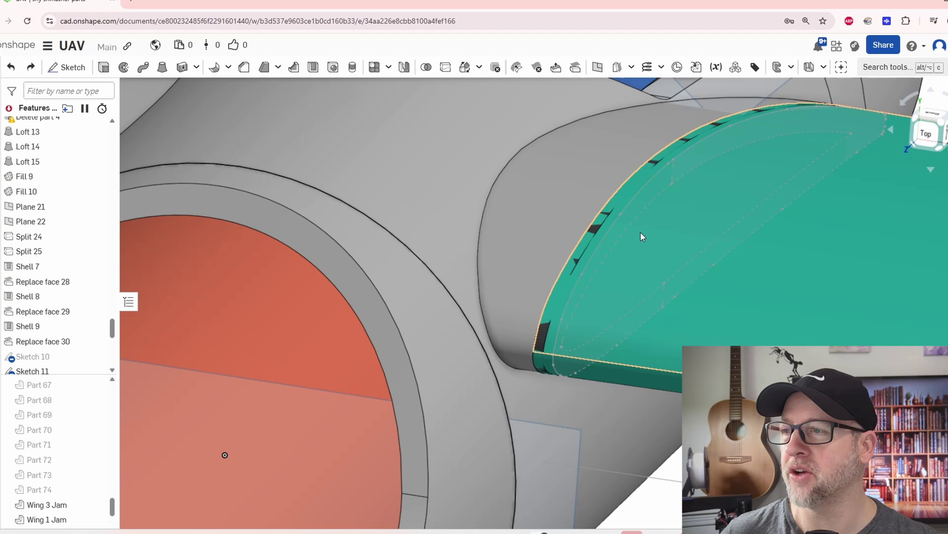
pyautogui.scroll(-4, 804, 270)
pyautogui.scroll(5, 462, 311)
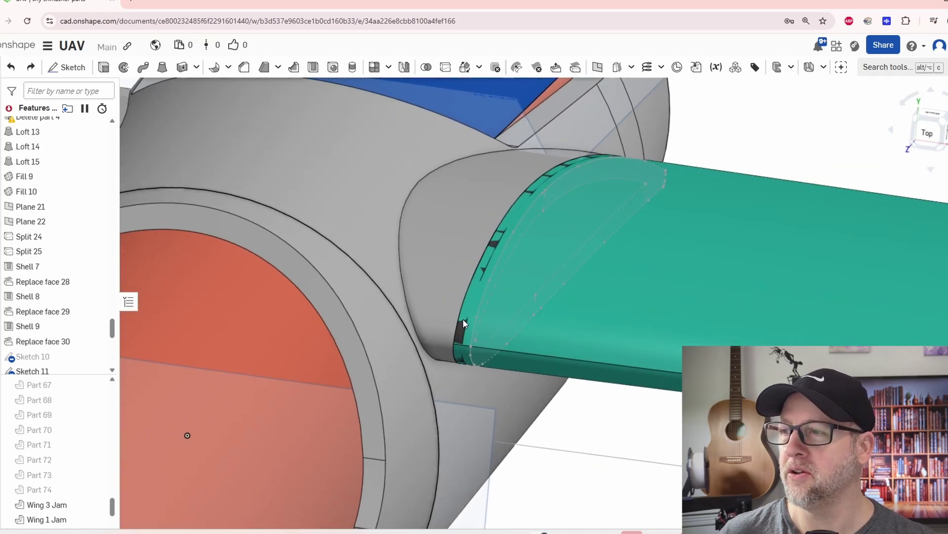
pyautogui.scroll(-5, 665, 290)
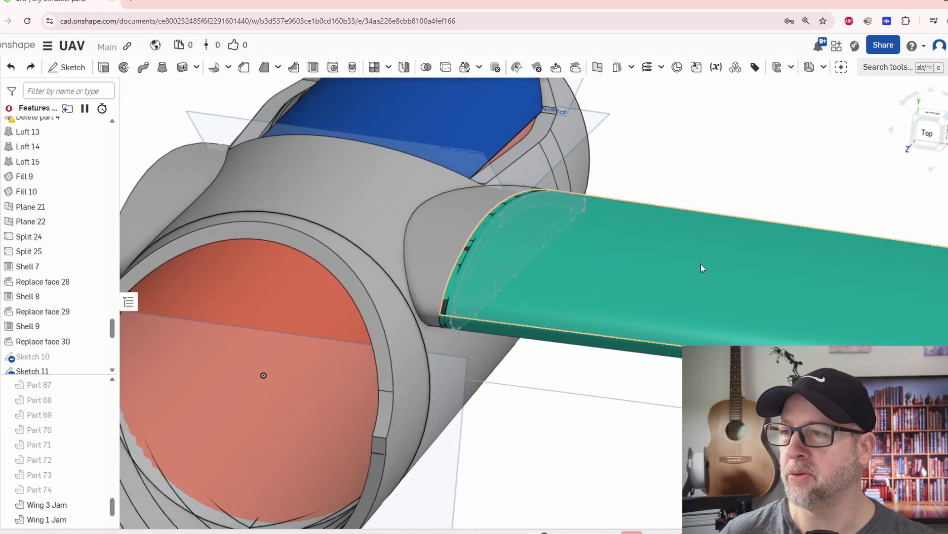
pyautogui.rightClick(701, 264)
pyautogui.click(726, 94)
# - Examine the wing mounting plate and root fairing on the fuselage side, and undo the hiding of the wing panel
pyautogui.moveTo(692, 212); pyautogui.dragTo(541, 291, button='right')
pyautogui.moveTo(544, 210); pyautogui.dragTo(552, 248, button='right')
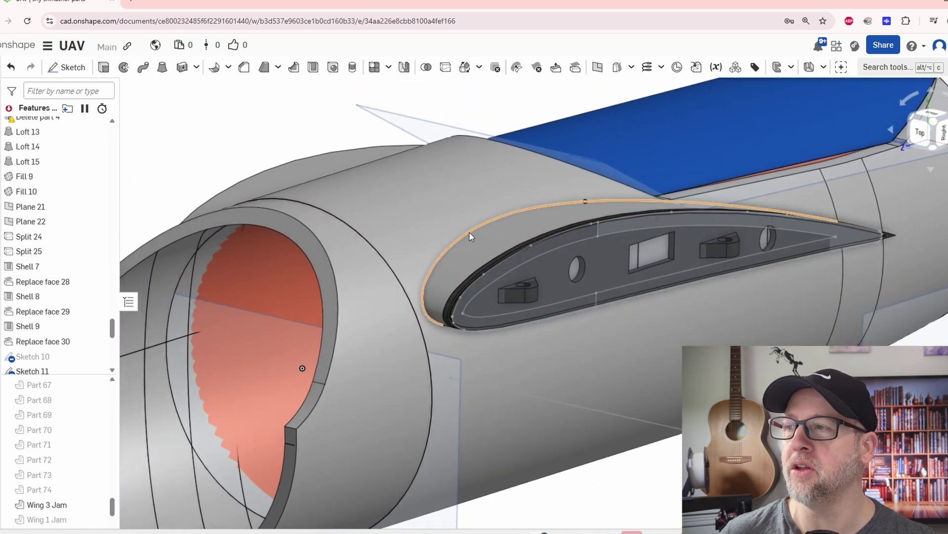
pyautogui.moveTo(479, 245); pyautogui.dragTo(544, 319, button='right')
pyautogui.scroll(-3, 467, 286)
pyautogui.scroll(3, 544, 319)
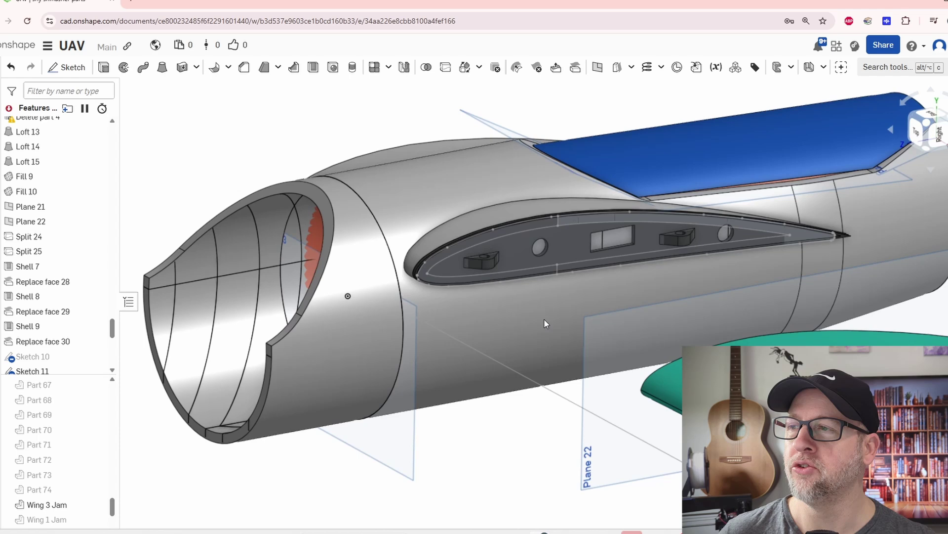
pyautogui.scroll(-3, 627, 263)
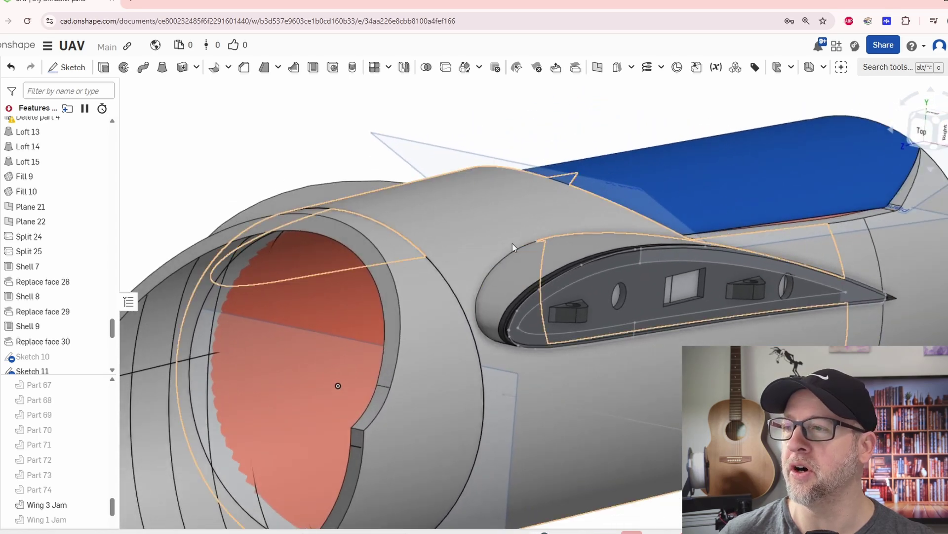
pyautogui.scroll(-3, 514, 301)
pyautogui.moveTo(537, 318); pyautogui.dragTo(566, 342, button='right')
pyautogui.scroll(-3, 573, 411)
pyautogui.hotkey('ctrl', 'z')
# - Hide the grey front fuselage section FUS4 ahead of the wing
pyautogui.scroll(2, 635, 384)
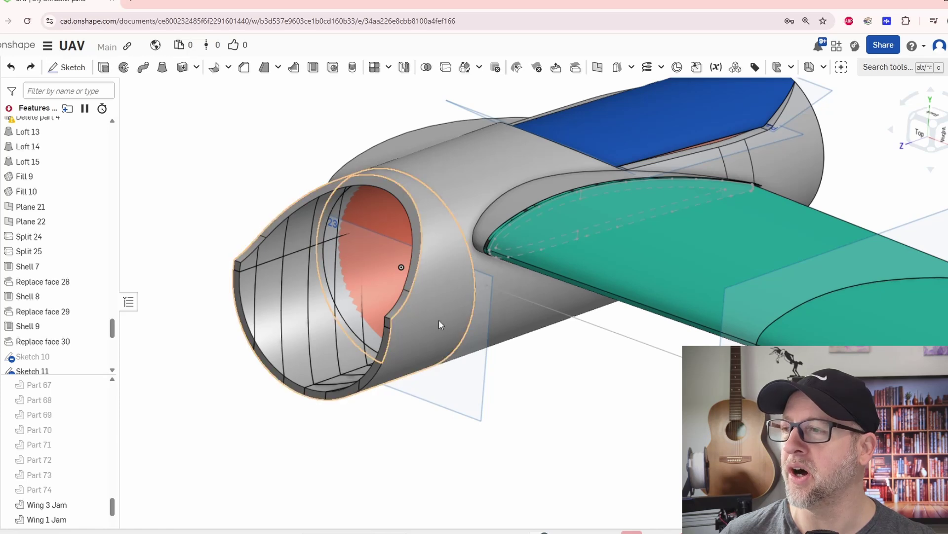
pyautogui.click(423, 322)
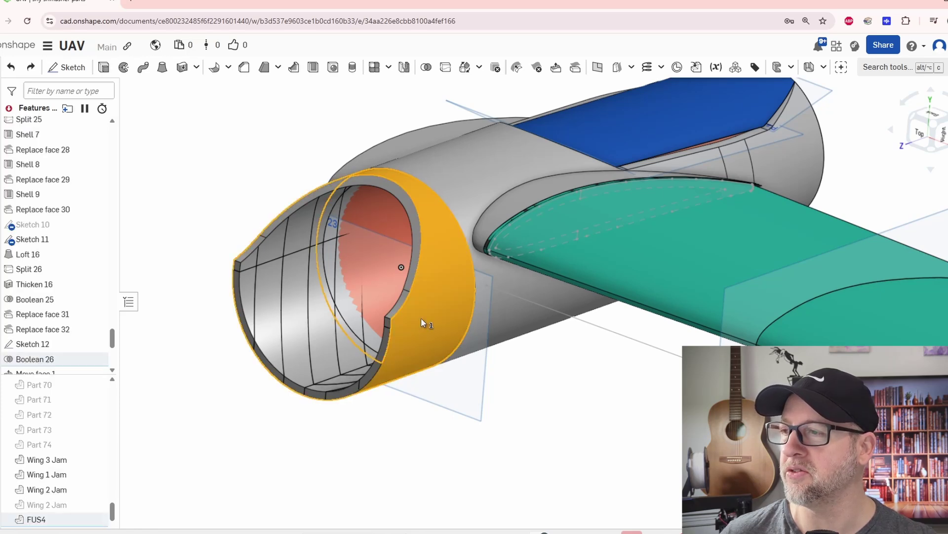
pyautogui.rightClick(421, 318)
pyautogui.click(481, 70)
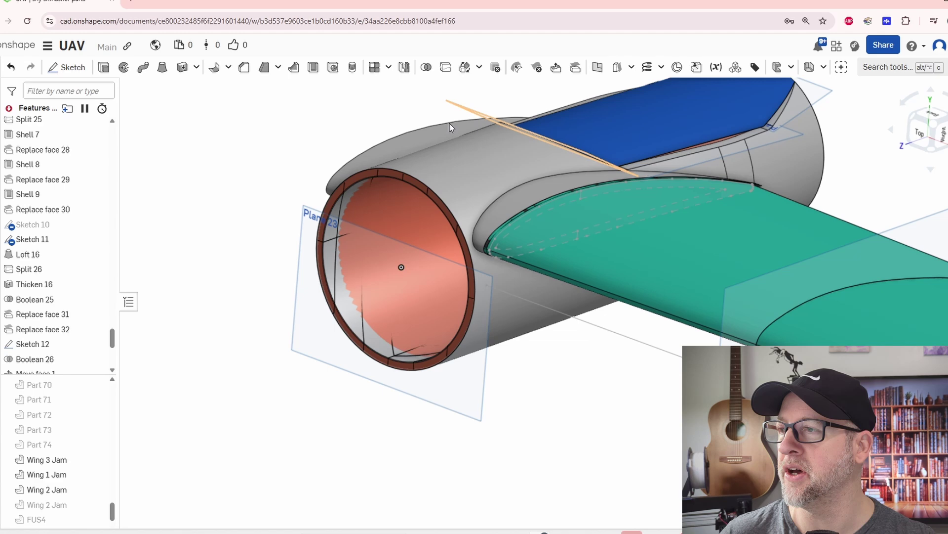
# - Hide the grey main fuselage body FUS4 and examine the orange tube inside it
pyautogui.rightClick(801, 151)
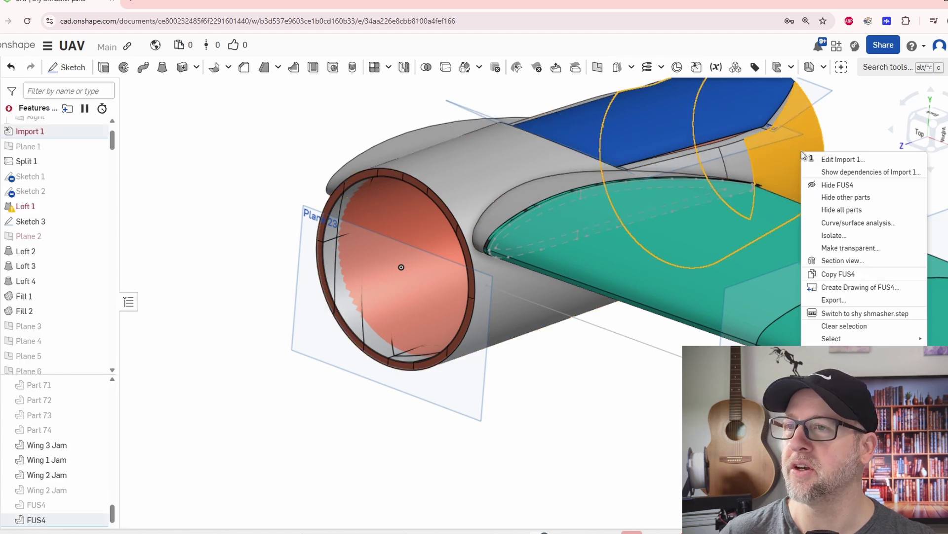
pyautogui.click(825, 185)
pyautogui.scroll(-1, 457, 324)
pyautogui.moveTo(445, 346); pyautogui.dragTo(567, 257, button='right')
pyautogui.scroll(2, 353, 310)
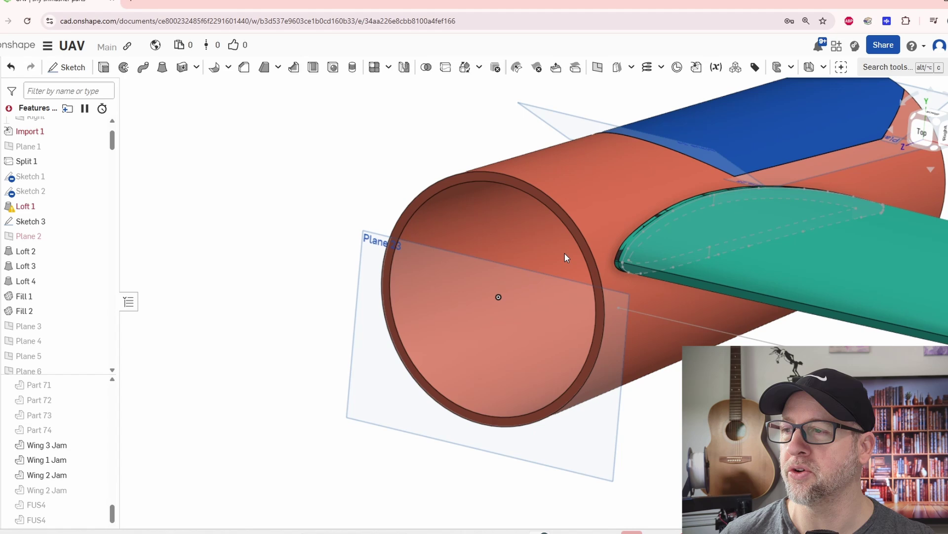
pyautogui.click(490, 348)
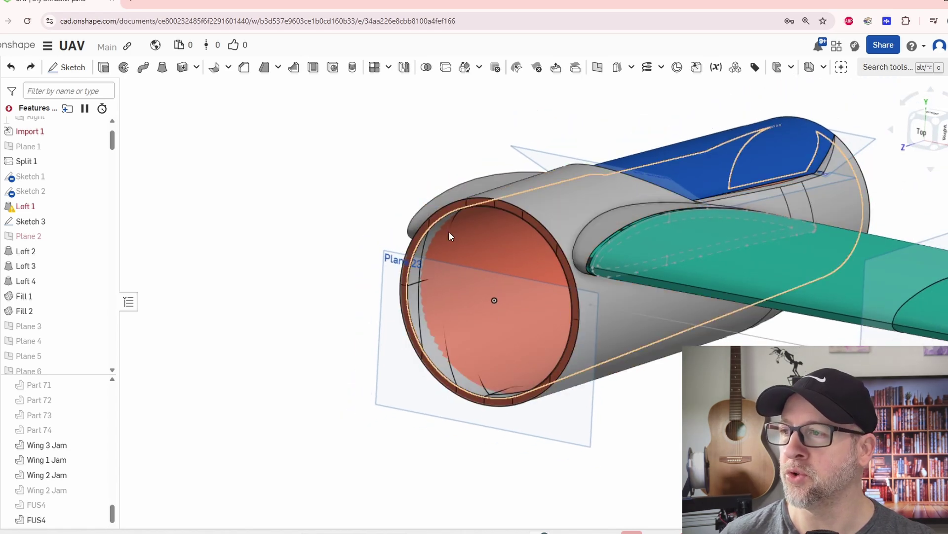
# - Review the profiles of the Loft 17 surface that defines the tube, and close the feature without editing it
pyautogui.moveTo(543, 226); pyautogui.dragTo(323, 239, button='right')
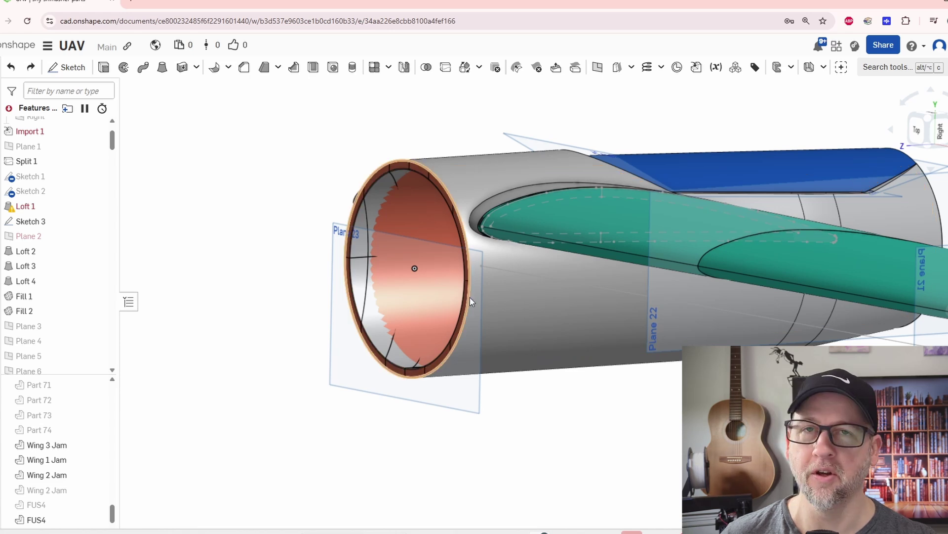
pyautogui.moveTo(470, 298); pyautogui.dragTo(744, 328, button='right')
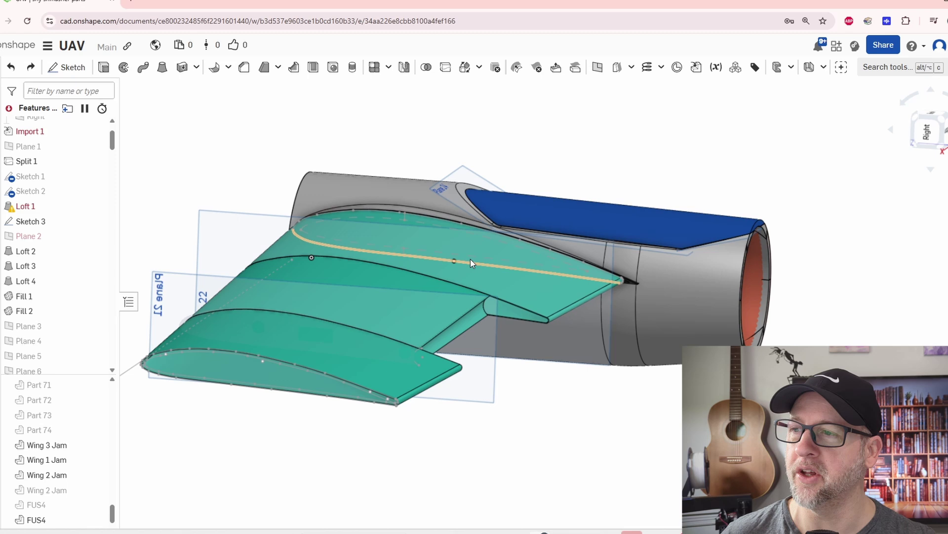
pyautogui.moveTo(369, 211); pyautogui.dragTo(212, 239, button='right')
pyautogui.scroll(-3, 44, 269)
pyautogui.moveTo(110, 146); pyautogui.dragTo(125, 351)
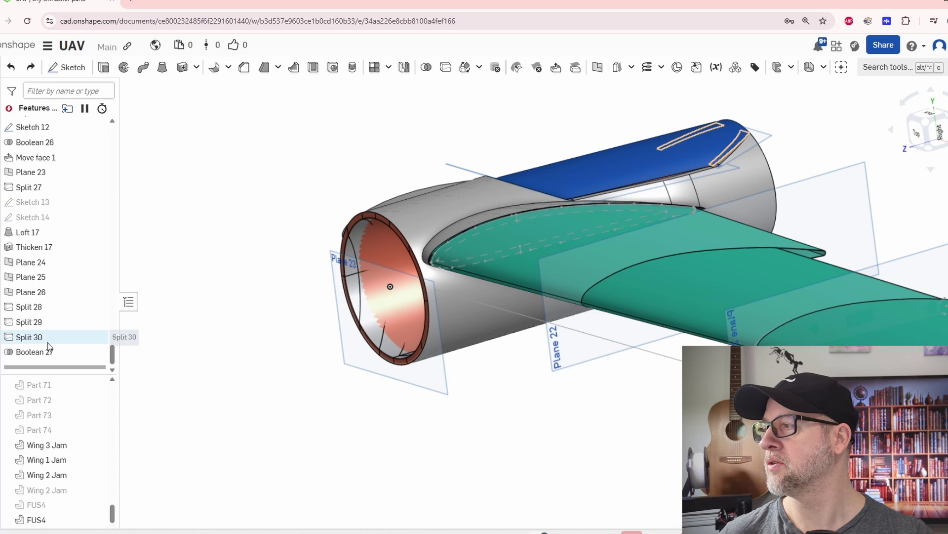
pyautogui.doubleClick(38, 237)
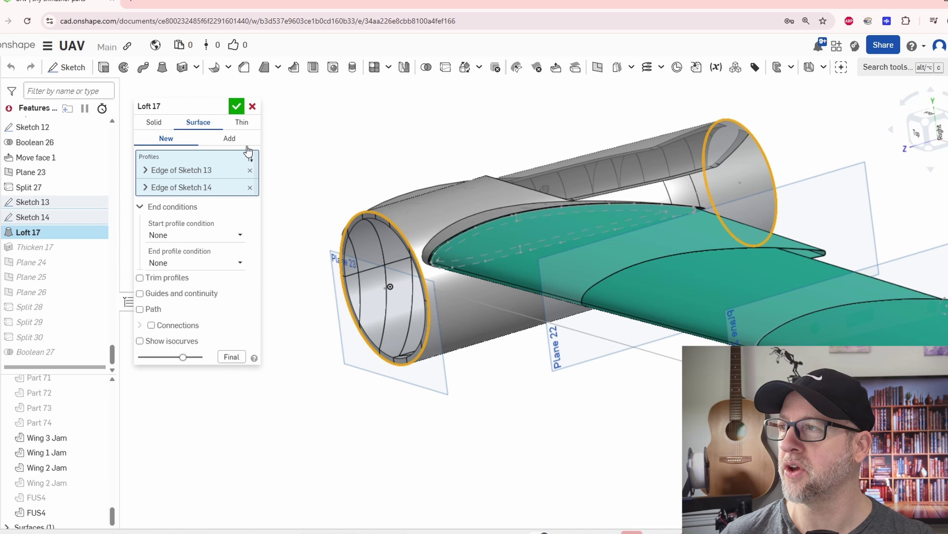
pyautogui.click(237, 107)
# - Hide the grey main fuselage body so that only the orange tube, blue hatch and wing remain
pyautogui.moveTo(560, 371); pyautogui.dragTo(606, 383, button='middle')
pyautogui.moveTo(606, 383); pyautogui.dragTo(594, 384, button='right')
pyautogui.scroll(6, 597, 388)
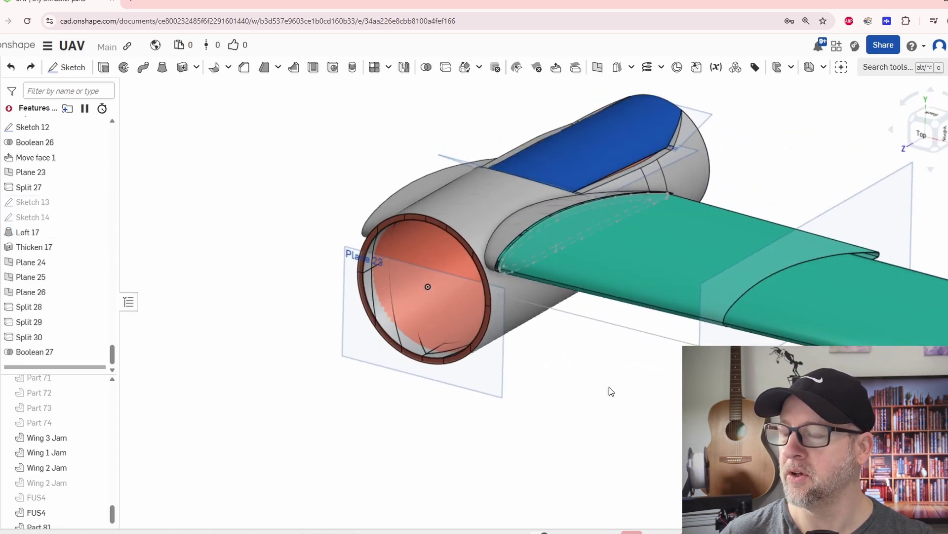
pyautogui.scroll(-2, 669, 404)
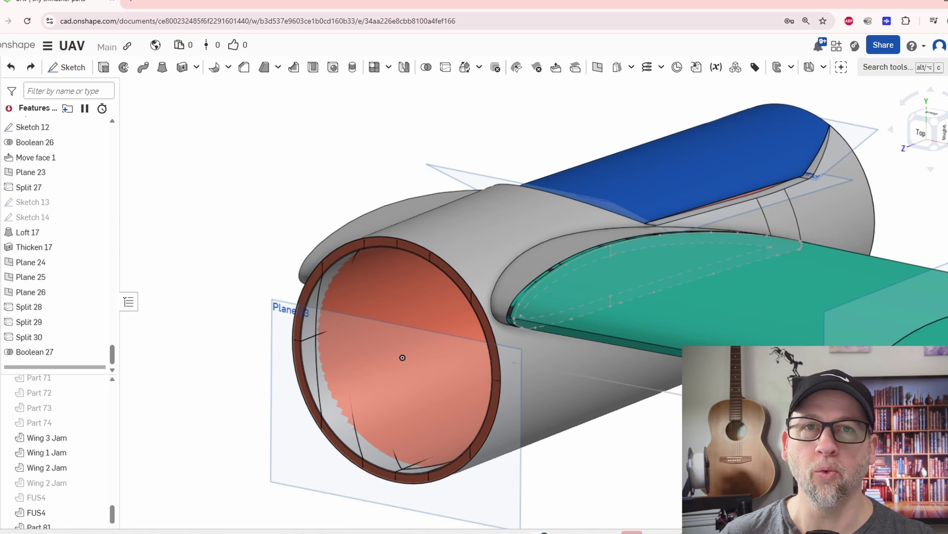
pyautogui.click(543, 249)
pyautogui.rightClick(543, 250)
pyautogui.click(563, 284)
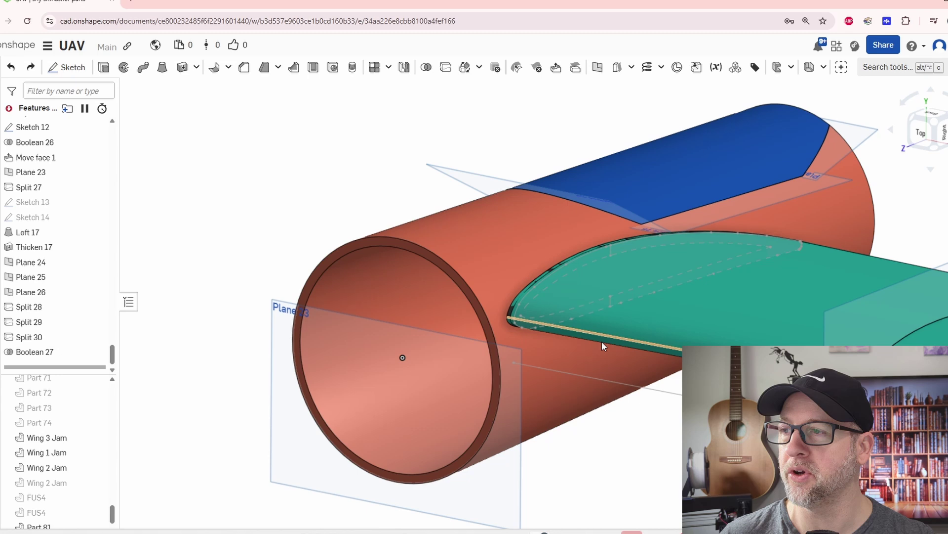
# - Hide the blue hatch, Part 82, on top of the tube, and undo the hiding
pyautogui.moveTo(634, 467); pyautogui.dragTo(715, 269, button='right')
pyautogui.click(737, 182)
pyautogui.rightClick(736, 182)
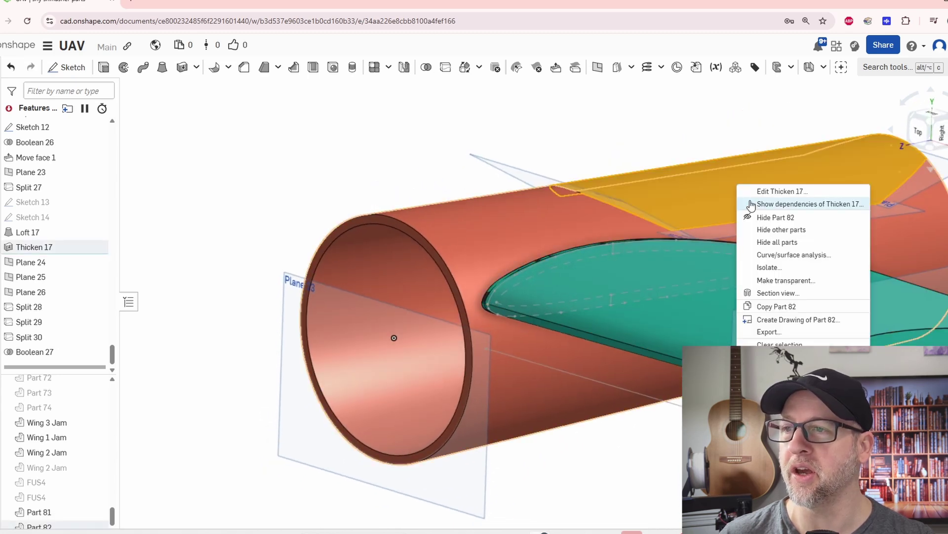
pyautogui.click(754, 217)
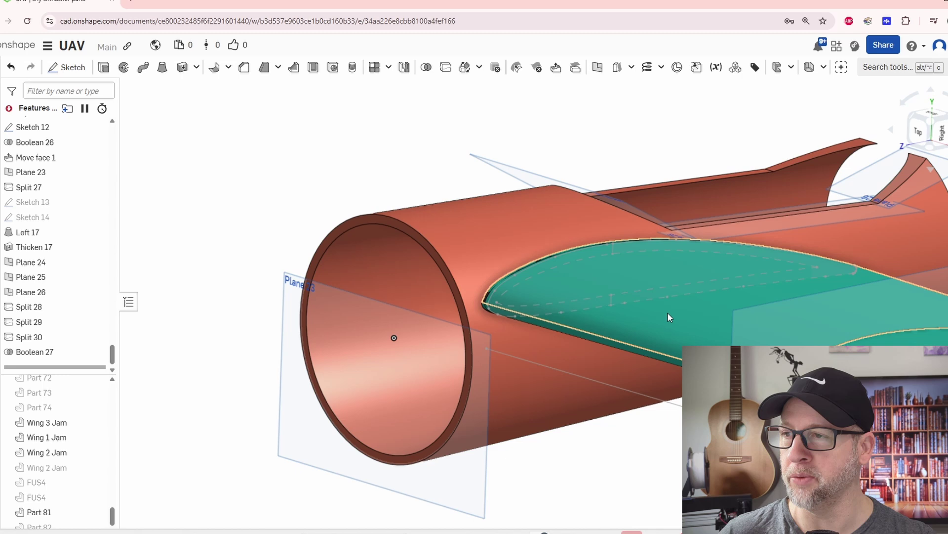
pyautogui.hotkey('ctrl', 'z')
# - Hide the wing mate L plate at the root end of the green wing
pyautogui.moveTo(734, 295); pyautogui.dragTo(666, 302, button='middle')
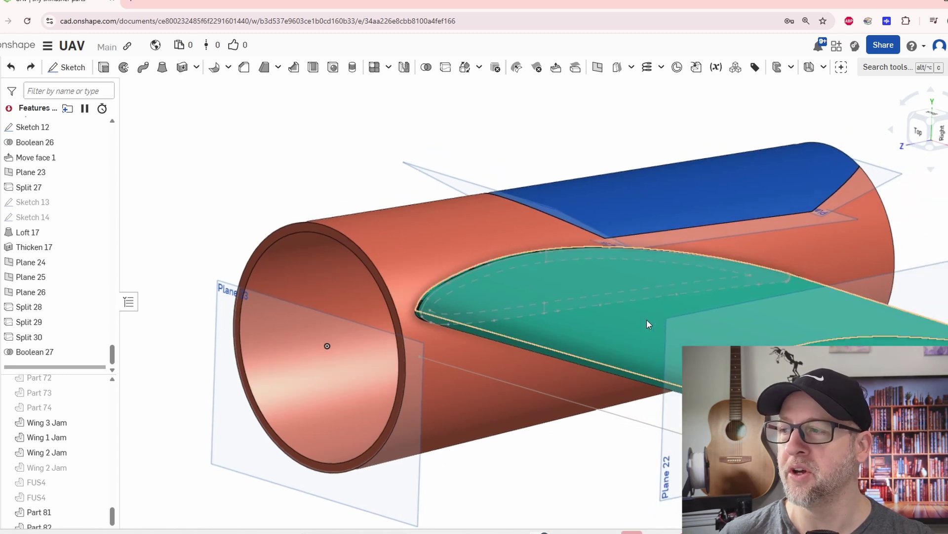
pyautogui.moveTo(519, 343); pyautogui.dragTo(443, 251, button='right')
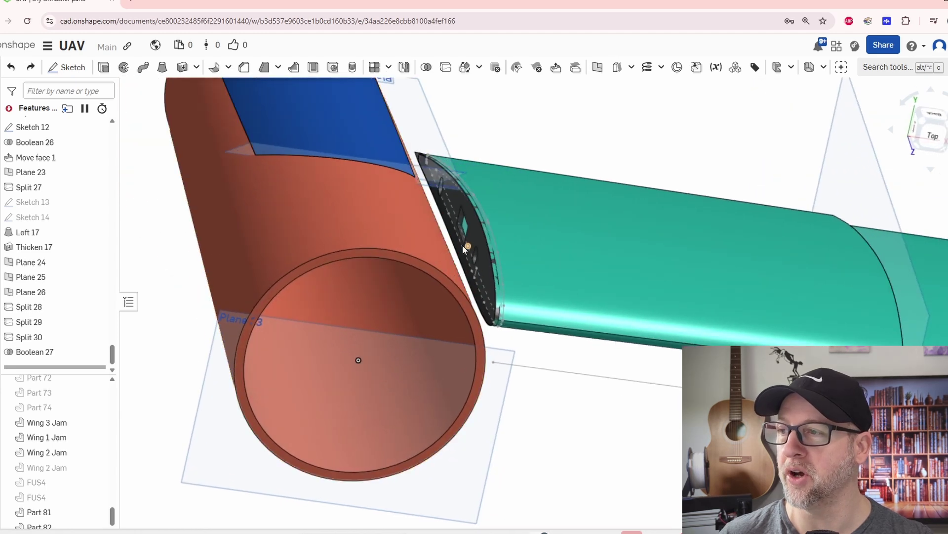
pyautogui.scroll(5, 463, 245)
pyautogui.click(494, 241)
pyautogui.rightClick(493, 241)
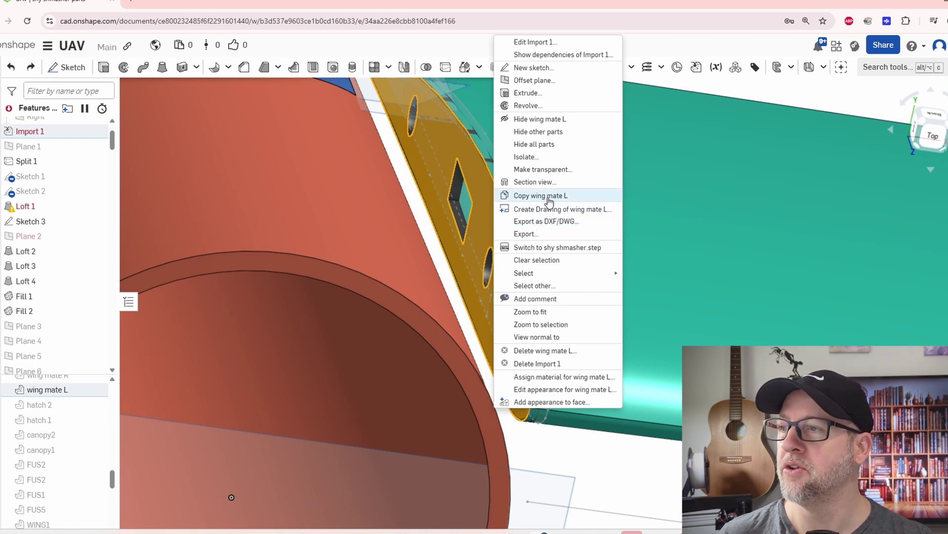
pyautogui.click(534, 119)
# - Use Replace face to swap the wing's thin root end face for the orange tube's outer face, and inspect the junction
pyautogui.scroll(-3, 578, 277)
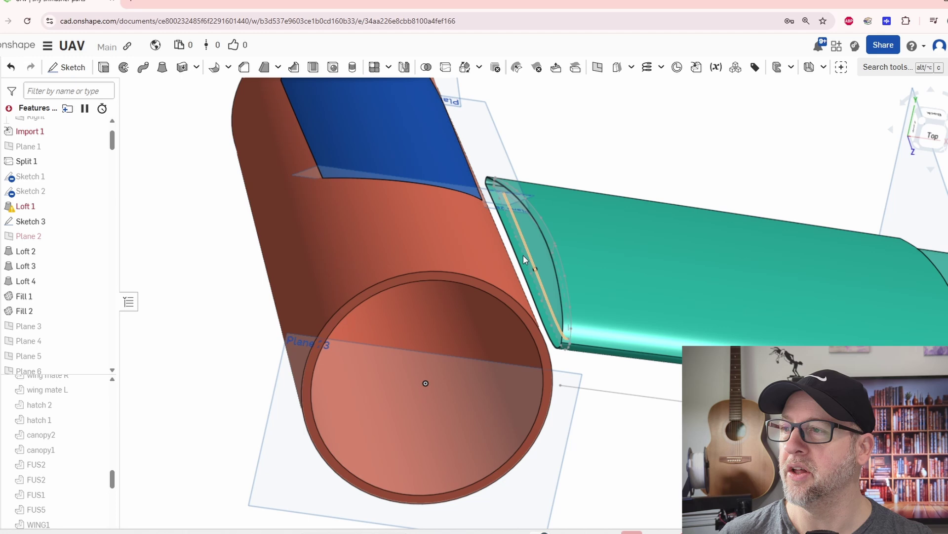
pyautogui.moveTo(560, 230); pyautogui.dragTo(577, 262, button='right')
pyautogui.scroll(5, 539, 282)
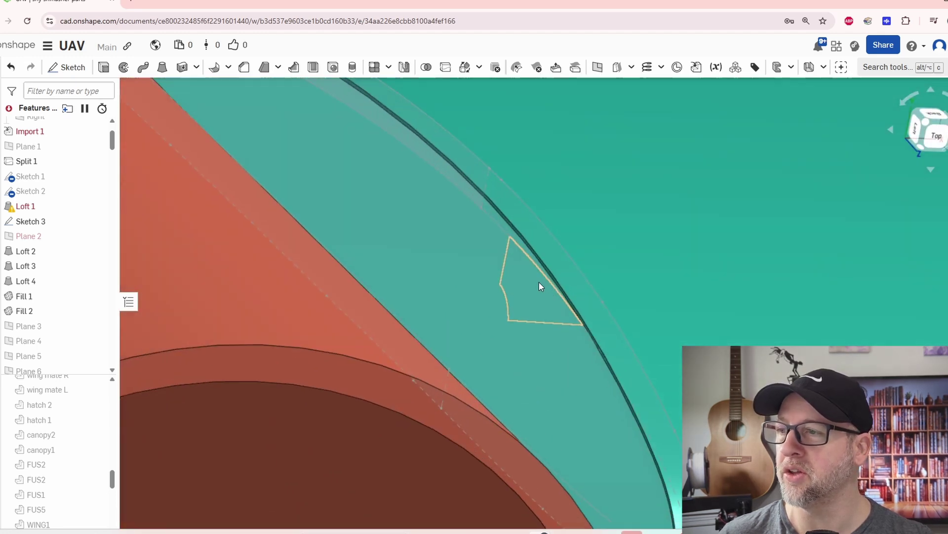
pyautogui.scroll(-3, 553, 279)
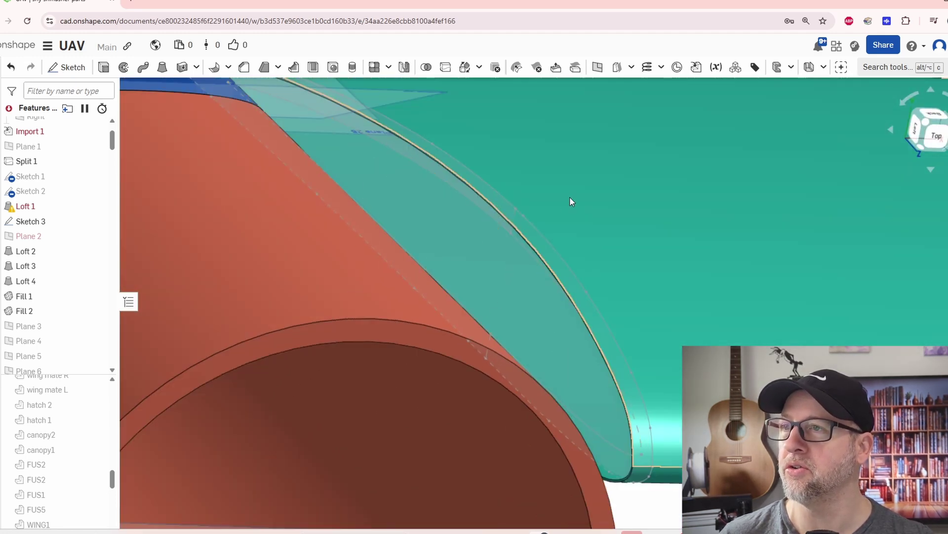
pyautogui.click(576, 69)
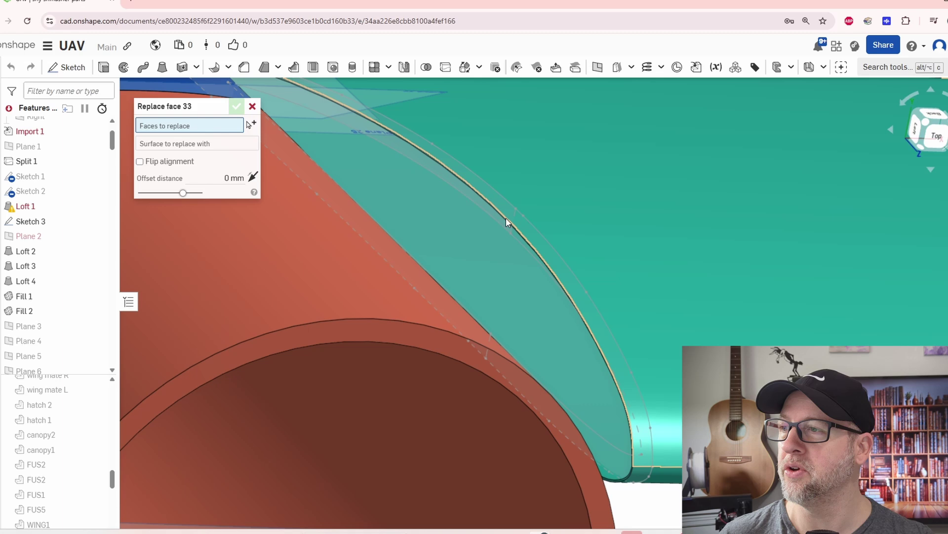
pyautogui.scroll(3, 506, 218)
pyautogui.scroll(2, 524, 253)
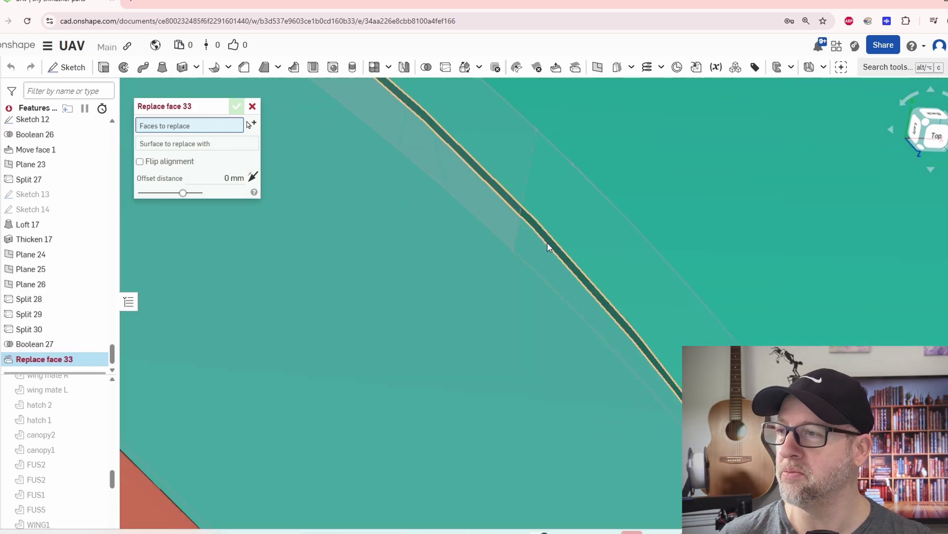
pyautogui.click(546, 243)
pyautogui.scroll(-4, 545, 244)
pyautogui.click(191, 153)
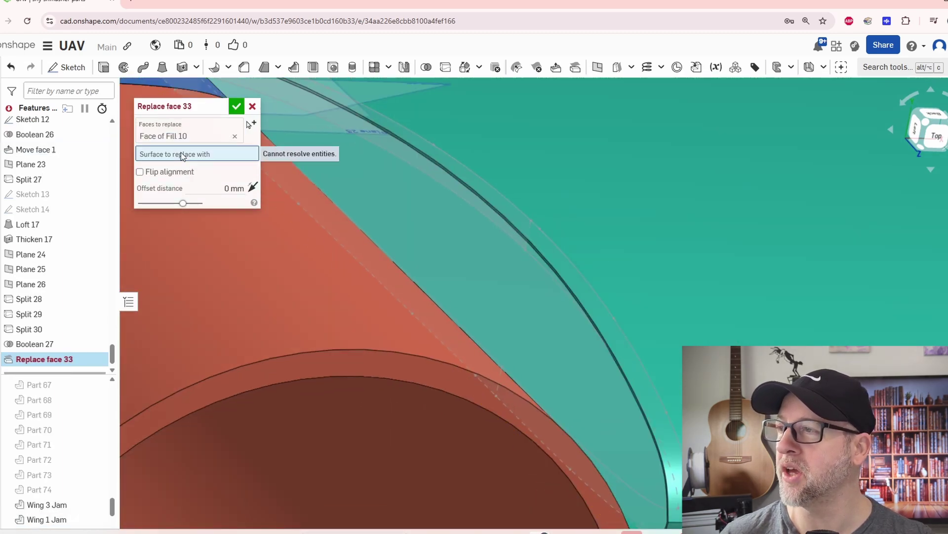
pyautogui.click(380, 307)
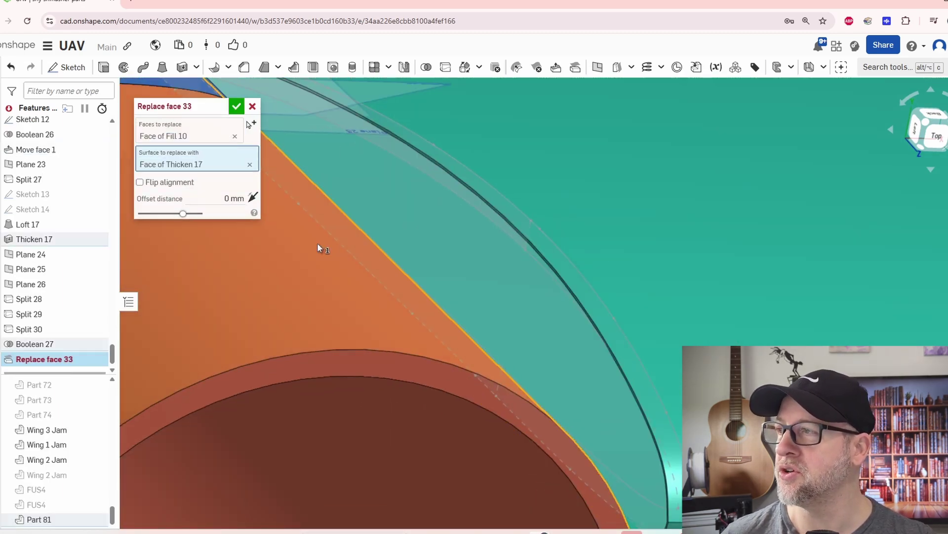
pyautogui.click(236, 106)
pyautogui.scroll(-4, 530, 336)
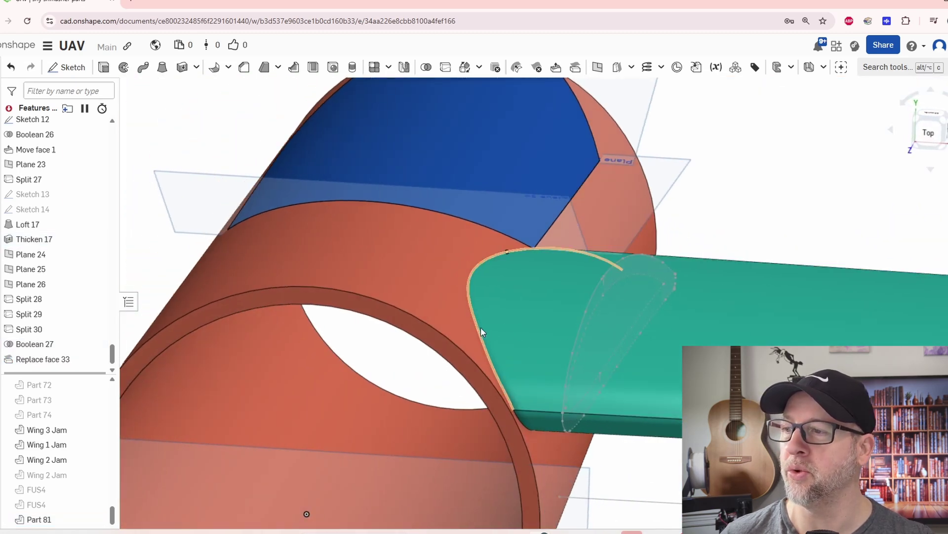
pyautogui.moveTo(481, 327); pyautogui.dragTo(517, 370, button='right')
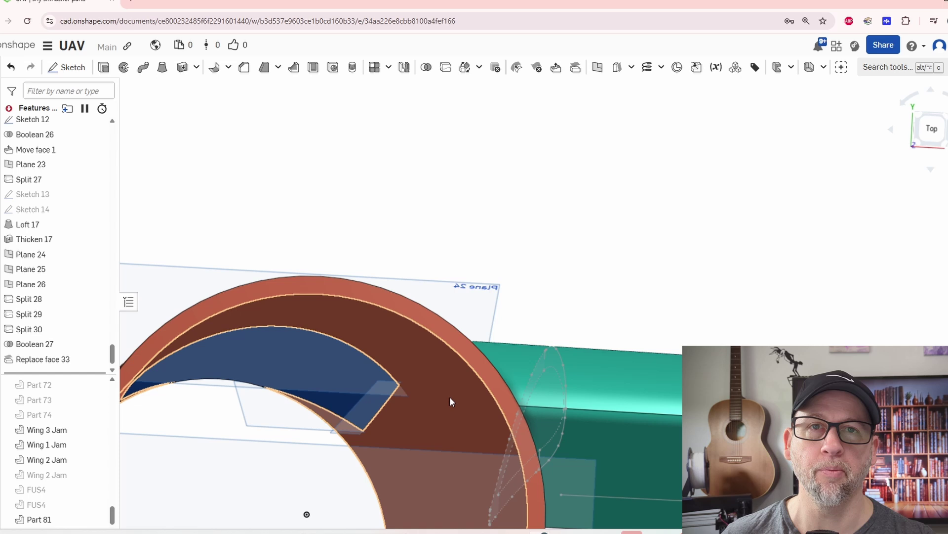
pyautogui.moveTo(459, 391); pyautogui.dragTo(505, 380, button='right')
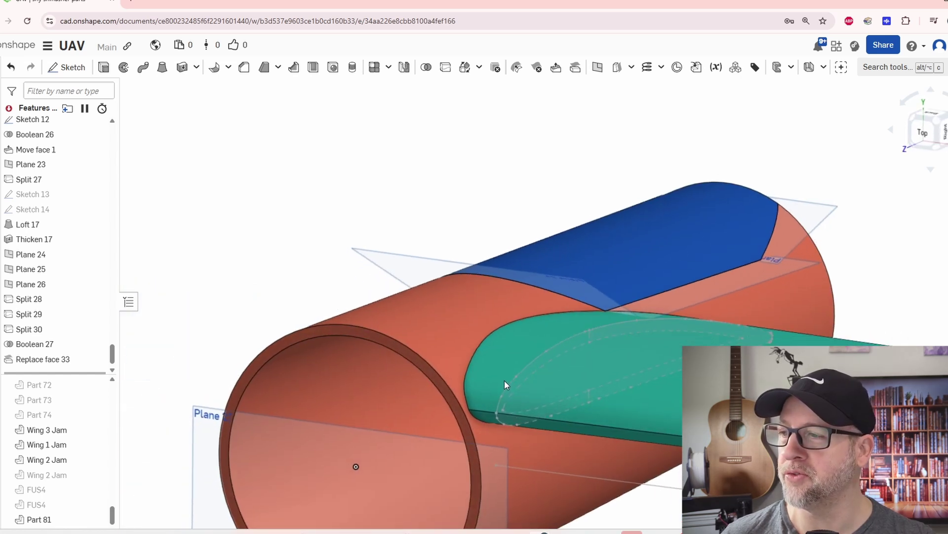
# - Union the orange tube with the green wing root section using Boolean
pyautogui.scroll(-4, 504, 381)
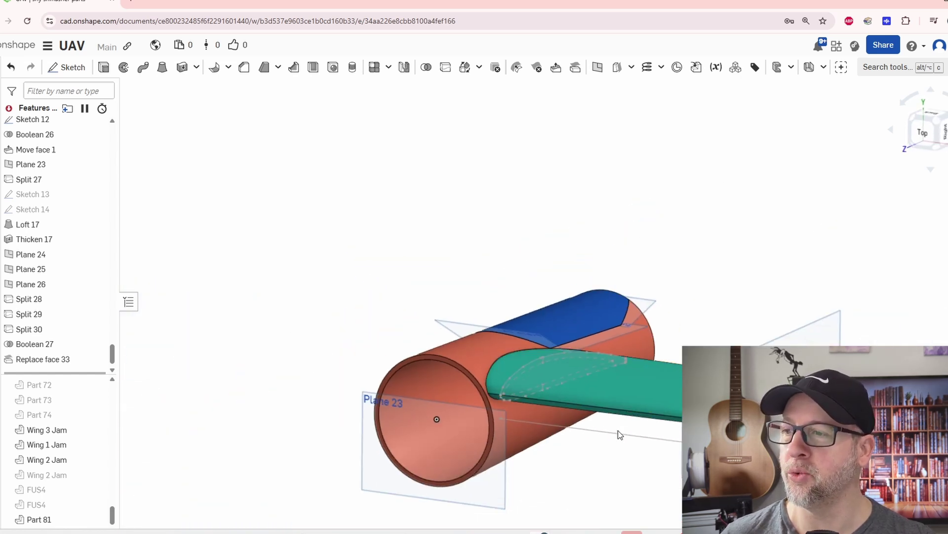
pyautogui.moveTo(628, 445); pyautogui.dragTo(599, 387, button='middle')
pyautogui.moveTo(598, 387); pyautogui.dragTo(483, 330, button='right')
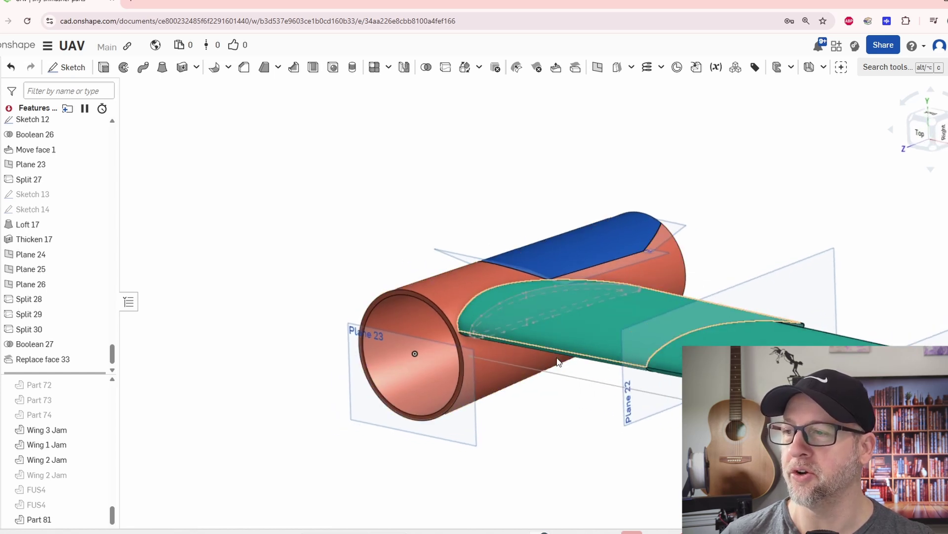
pyautogui.moveTo(558, 362); pyautogui.dragTo(612, 418, button='right')
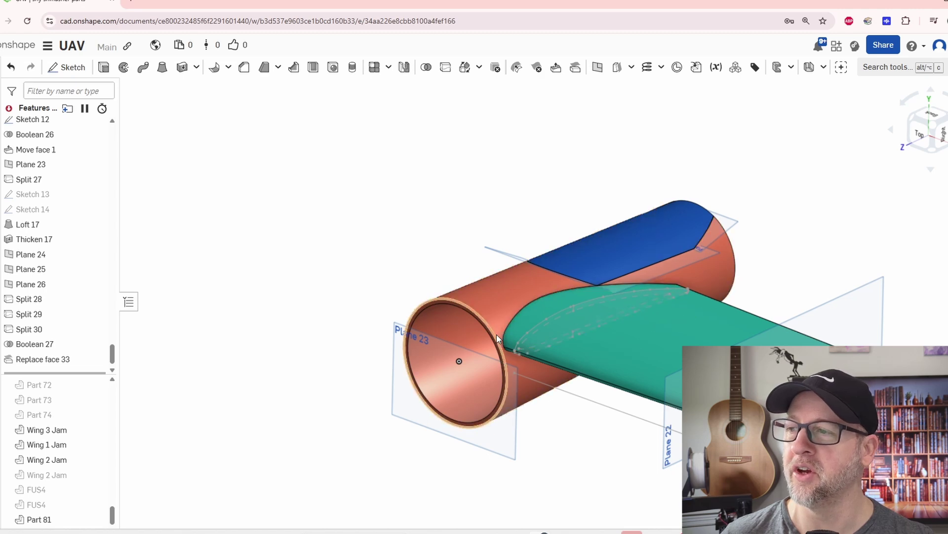
pyautogui.scroll(5, 497, 334)
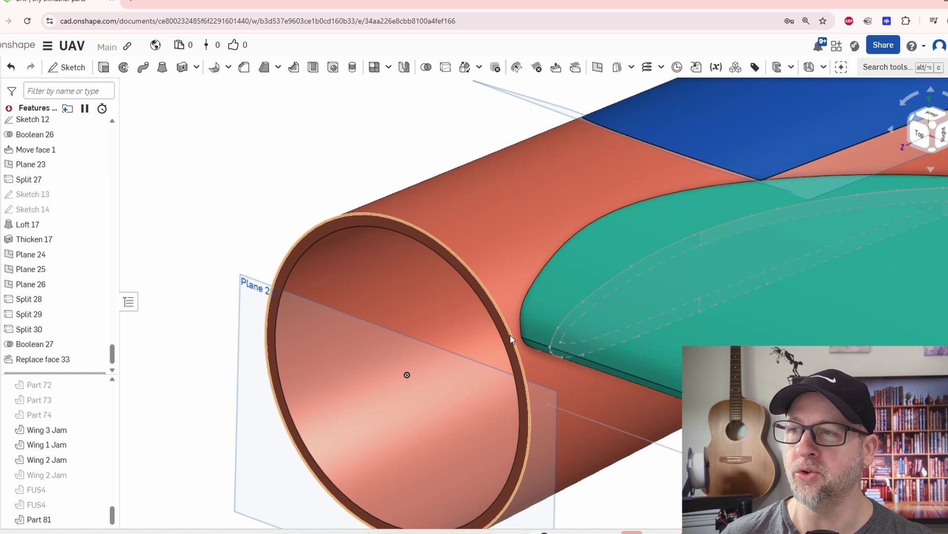
pyautogui.scroll(-3, 510, 334)
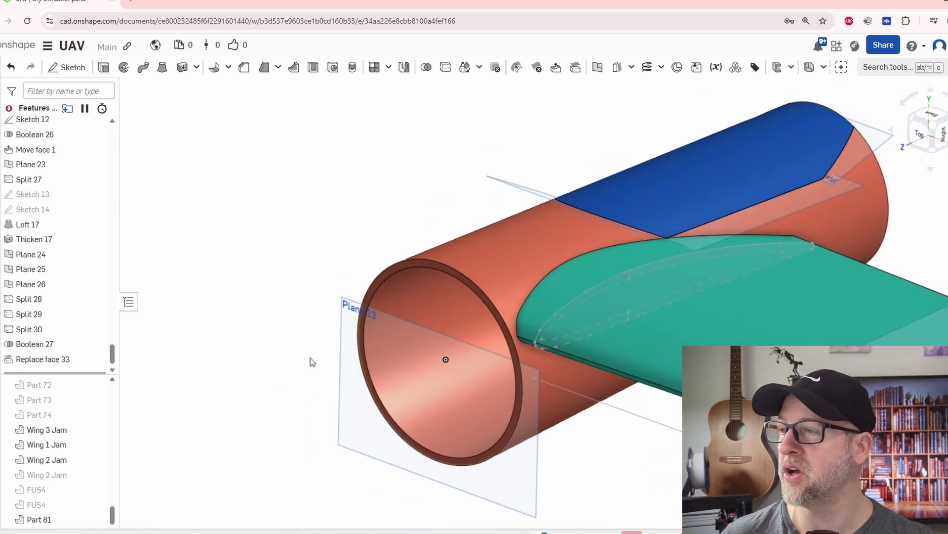
pyautogui.click(425, 68)
pyautogui.click(559, 253)
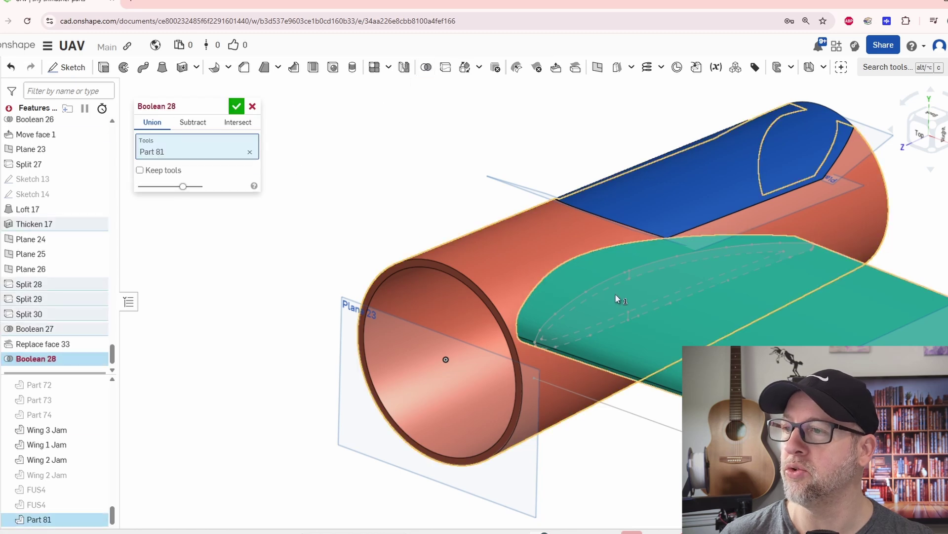
pyautogui.click(615, 293)
pyautogui.click(237, 107)
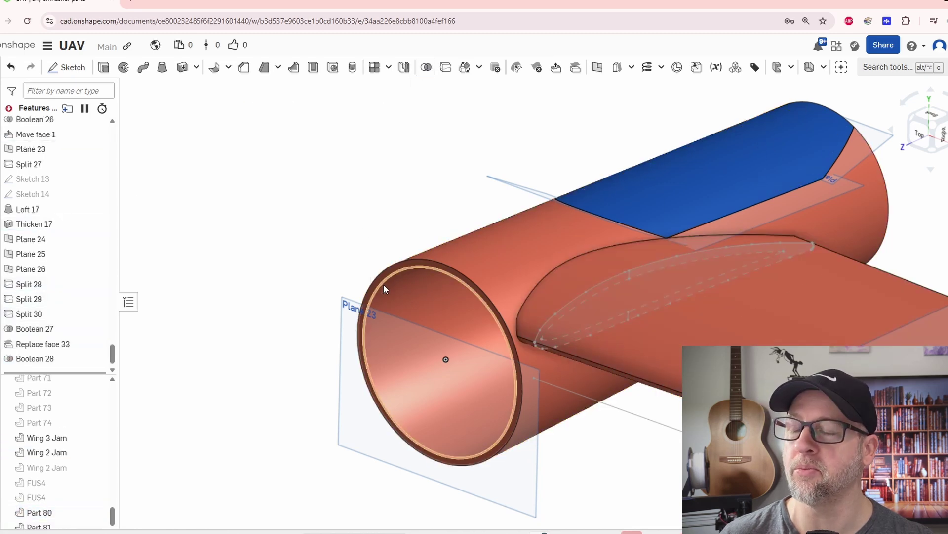
# - Union the blue hatch with the orange tube body using Boolean
pyautogui.moveTo(655, 327); pyautogui.dragTo(681, 290, button='right')
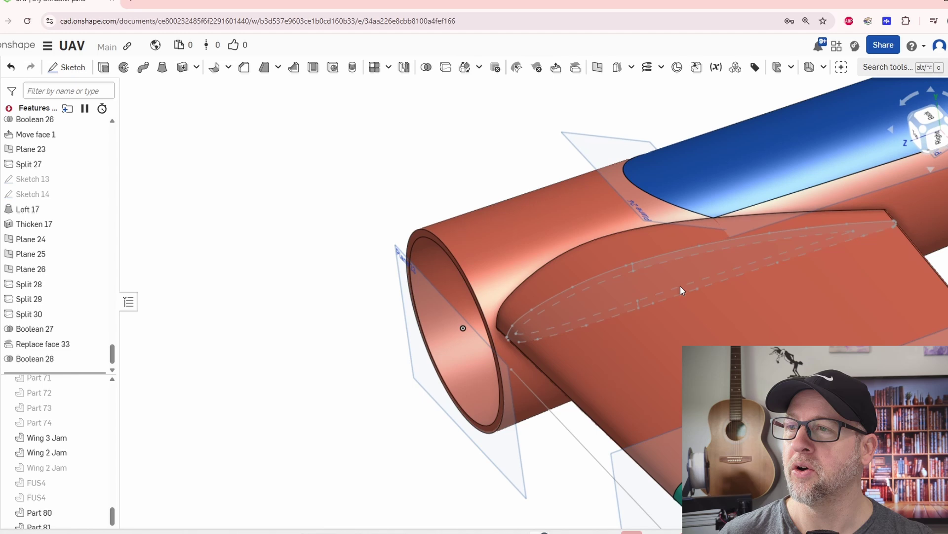
pyautogui.scroll(5, 680, 287)
pyautogui.scroll(-5, 716, 215)
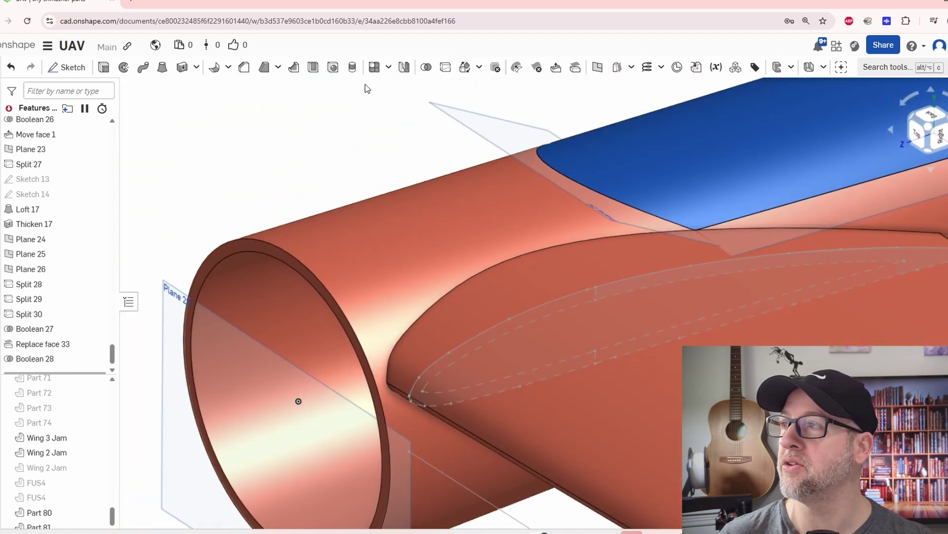
pyautogui.click(498, 225)
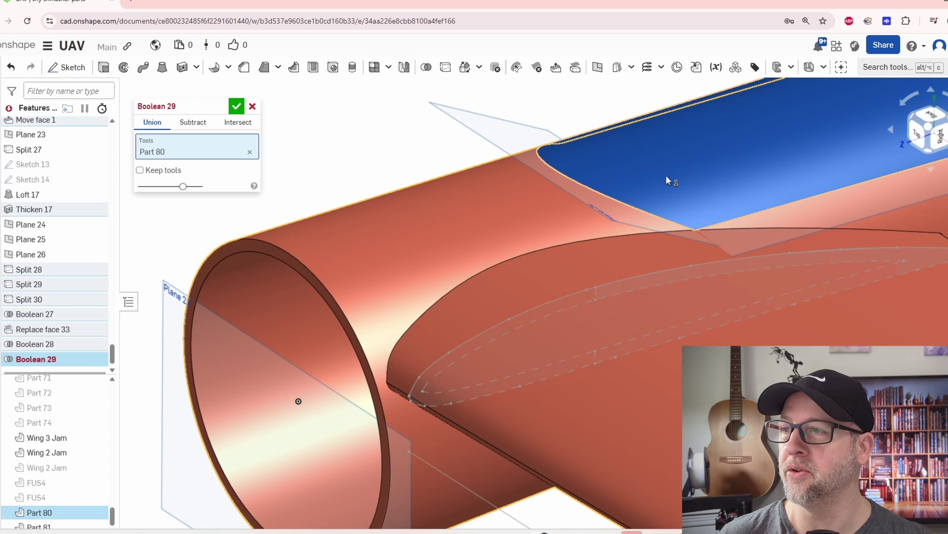
pyautogui.click(667, 178)
pyautogui.click(236, 106)
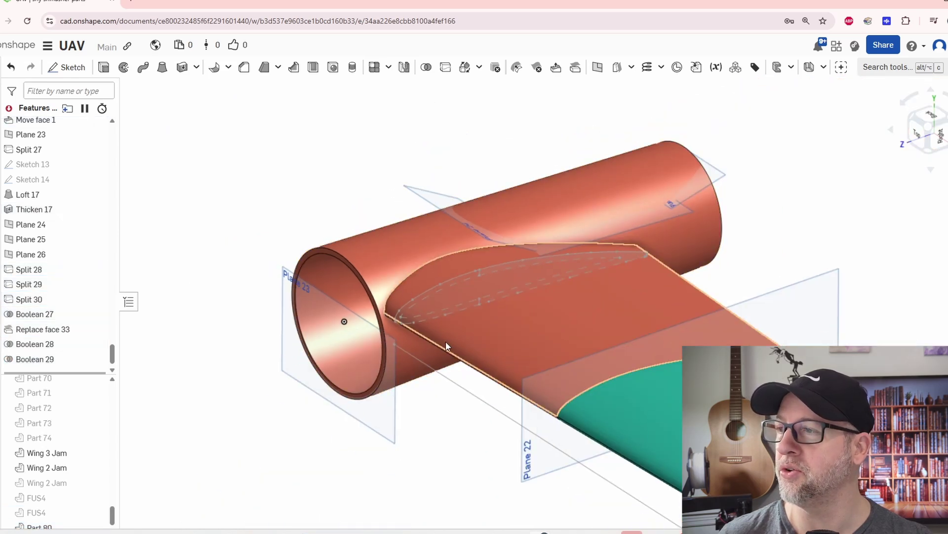
# - Start a fillet and select the upper and lower edges where the wing meets the tube
pyautogui.moveTo(446, 342)
pyautogui.mouseDown(button='right')
pyautogui.moveTo(461, 337)
pyautogui.moveTo(425, 342)
pyautogui.moveTo(447, 342)
pyautogui.mouseUp(button='right')
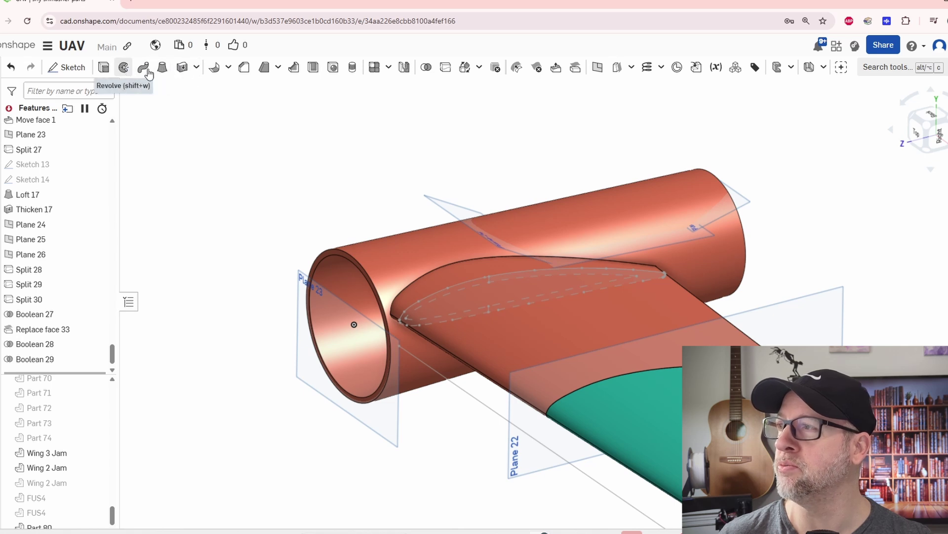
pyautogui.click(229, 67)
pyautogui.click(223, 86)
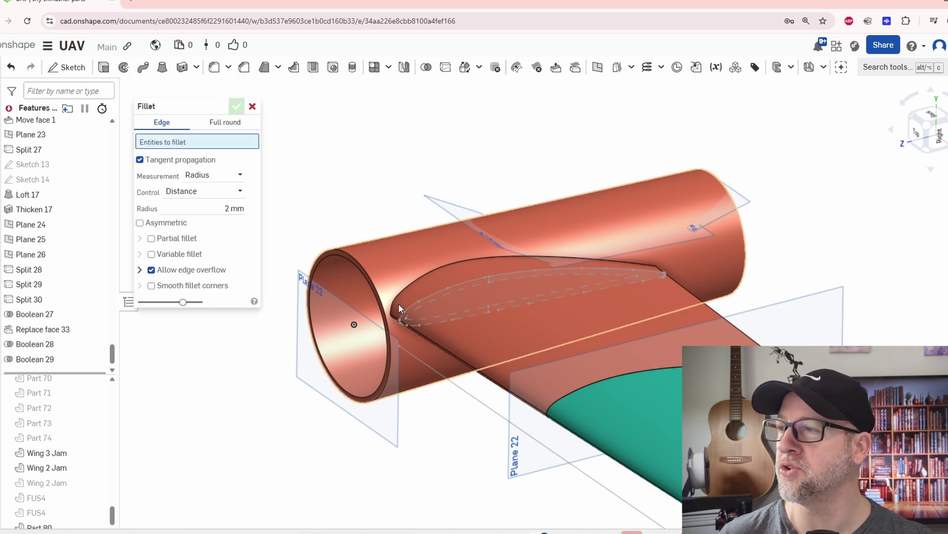
pyautogui.click(414, 280)
pyautogui.moveTo(462, 399); pyautogui.dragTo(460, 368, button='right')
pyautogui.scroll(4, 381, 385)
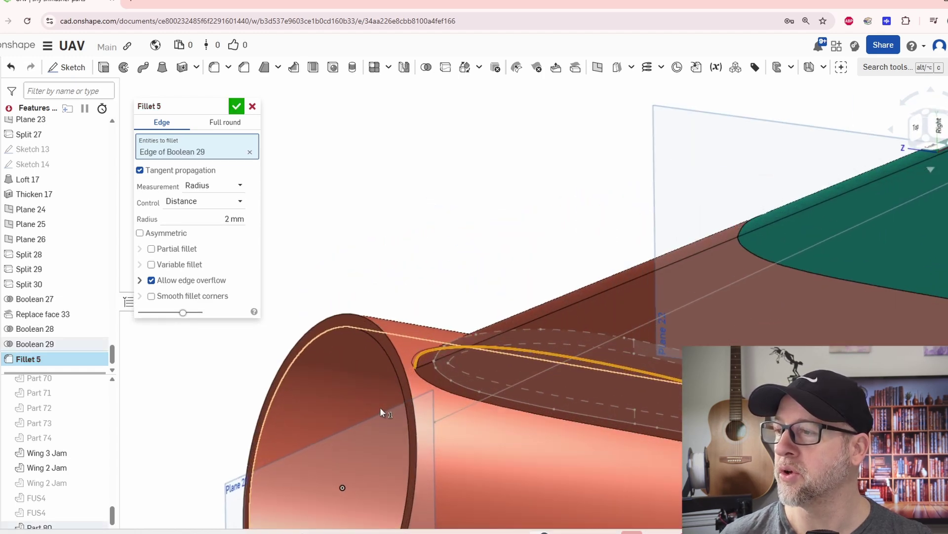
pyautogui.click(443, 391)
# - Add the small edge at the wing's trailing tip to the fillet and apply it with a 5 mm radius
pyautogui.scroll(-3, 719, 419)
pyautogui.moveTo(831, 451); pyautogui.dragTo(638, 328, button='middle')
pyautogui.moveTo(639, 328); pyautogui.dragTo(549, 324, button='right')
pyautogui.scroll(5, 554, 323)
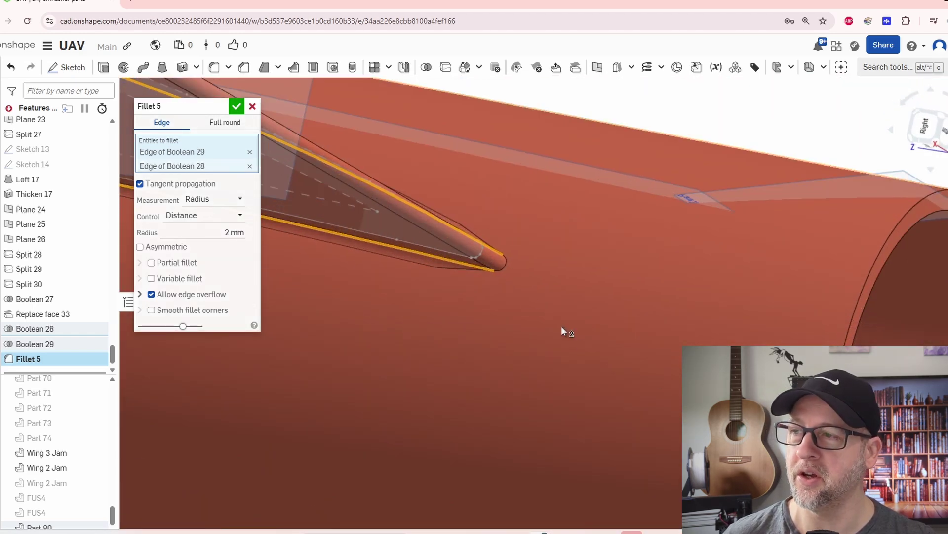
pyautogui.click(502, 267)
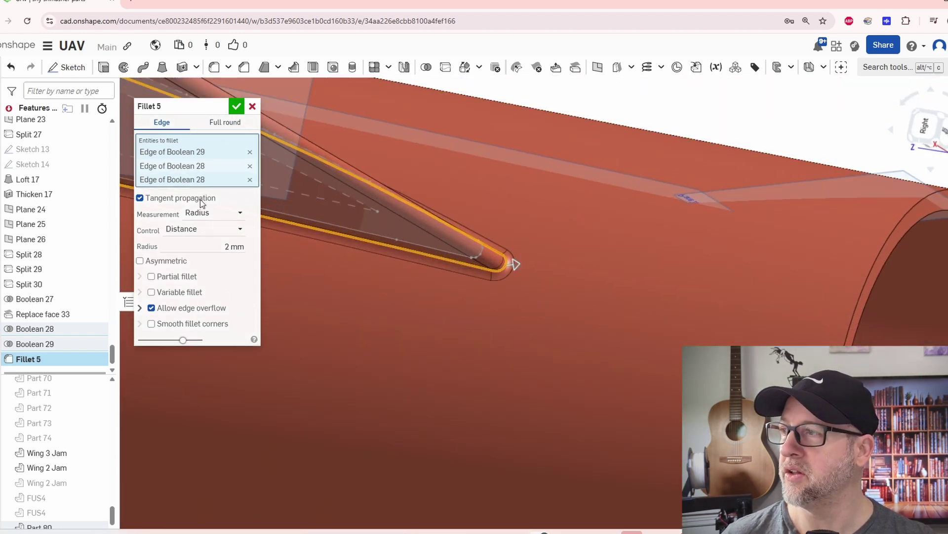
pyautogui.click(209, 246)
pyautogui.write('5')
pyautogui.press('Return')
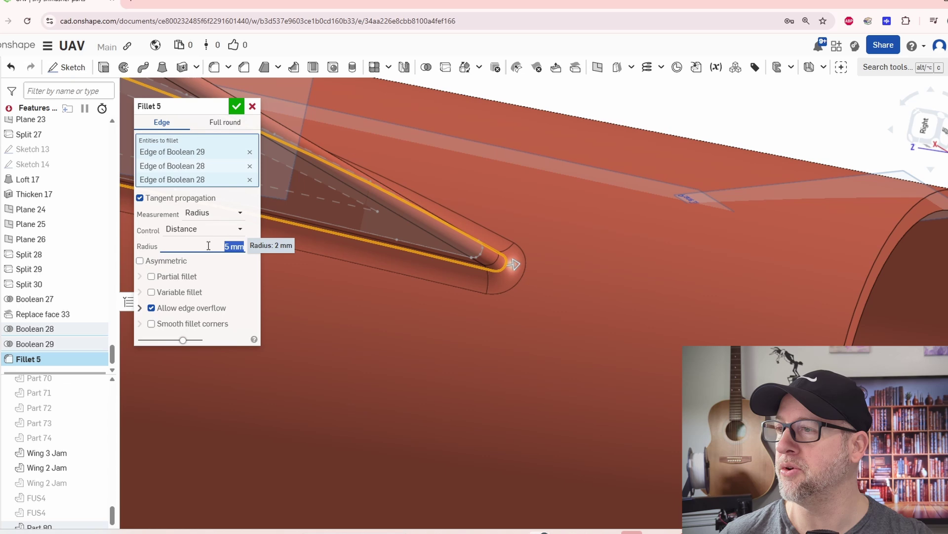
pyautogui.click(236, 107)
# - Examine the fillet around the wing-to-tube junction, especially near the tube's open front end
pyautogui.scroll(-5, 338, 229)
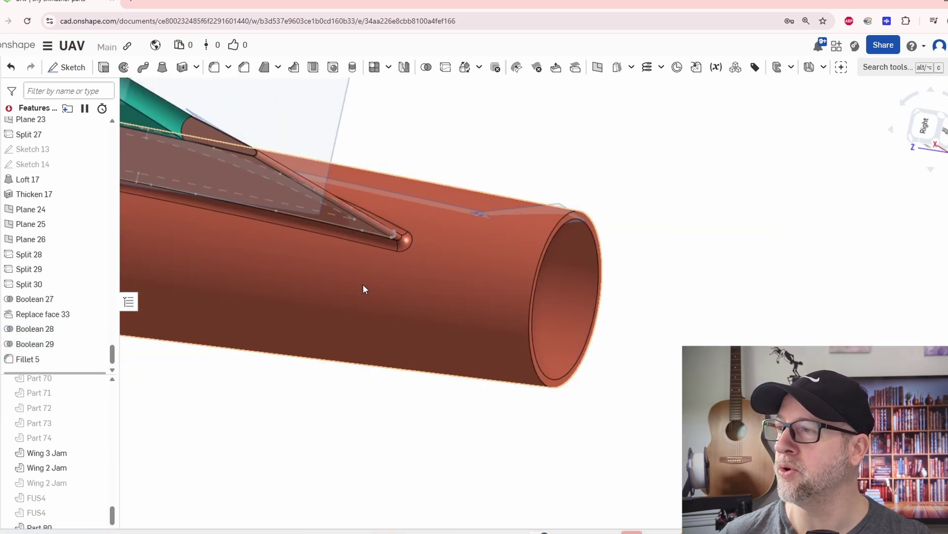
pyautogui.moveTo(362, 283); pyautogui.dragTo(333, 301, button='right')
pyautogui.scroll(3, 339, 291)
pyautogui.scroll(3, 347, 286)
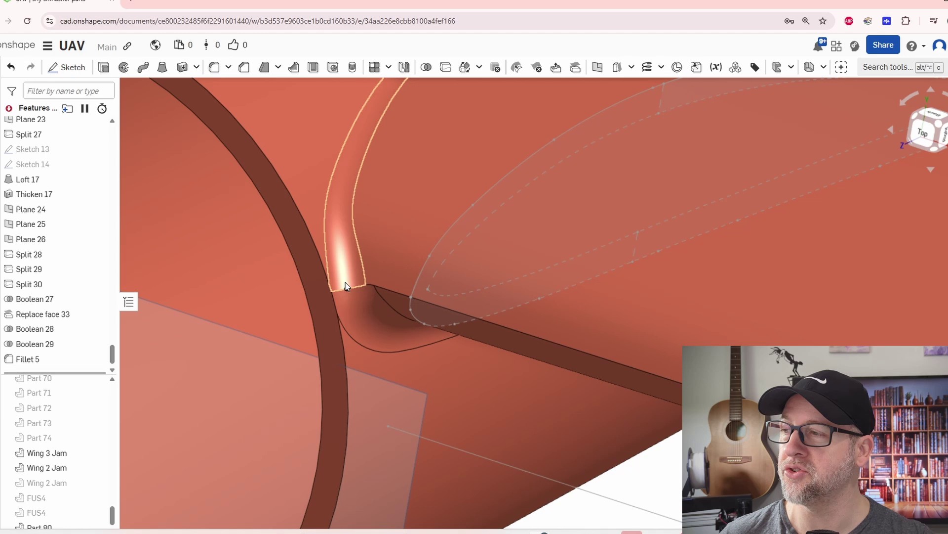
pyautogui.scroll(-8, 363, 296)
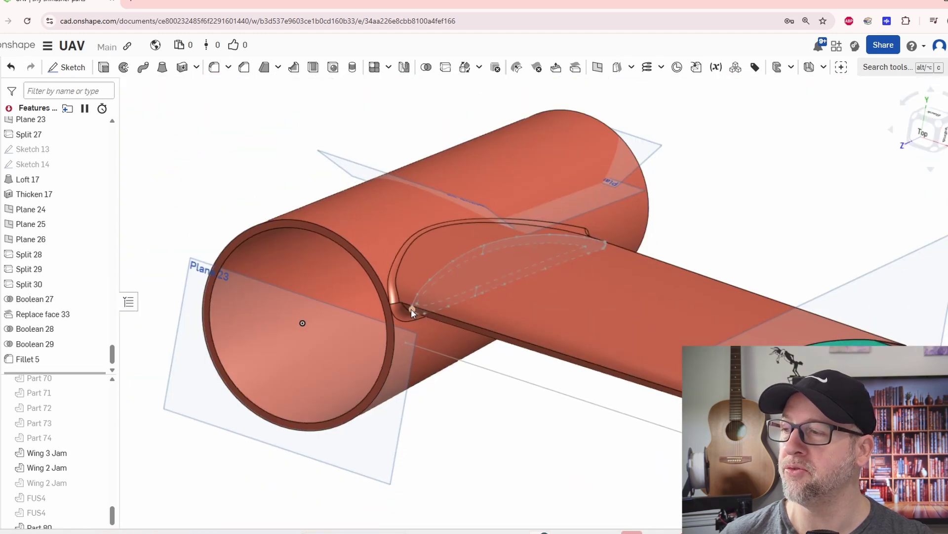
pyautogui.scroll(-1, 514, 312)
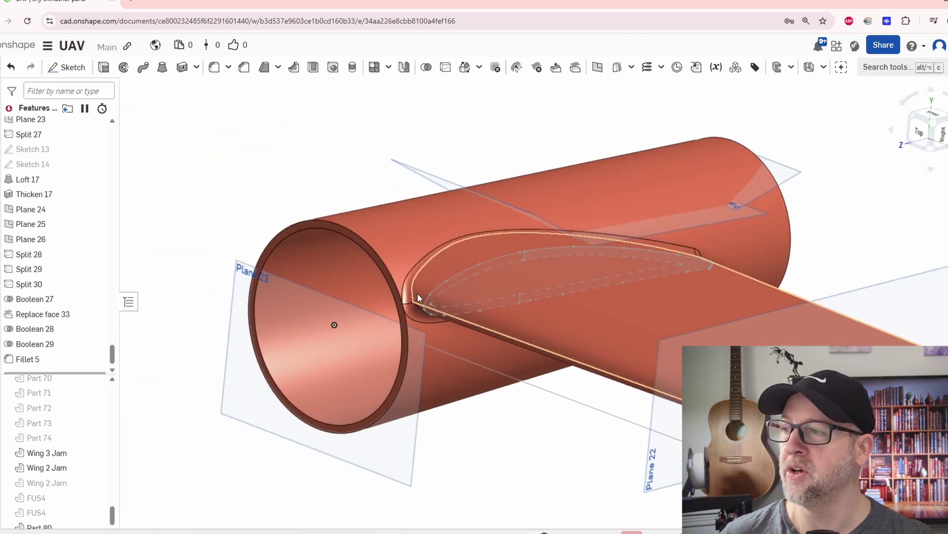
pyautogui.scroll(5, 406, 292)
pyautogui.scroll(-3, 405, 293)
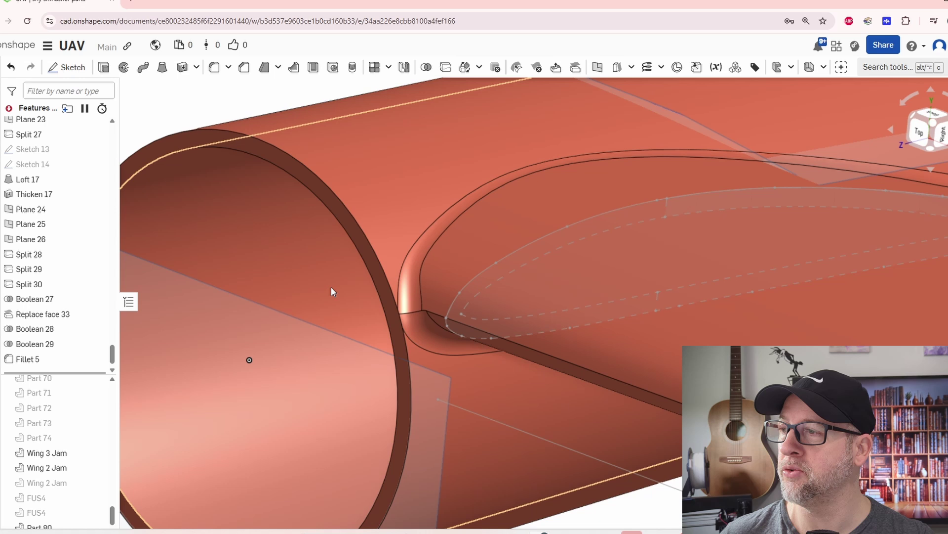
pyautogui.scroll(3, 432, 299)
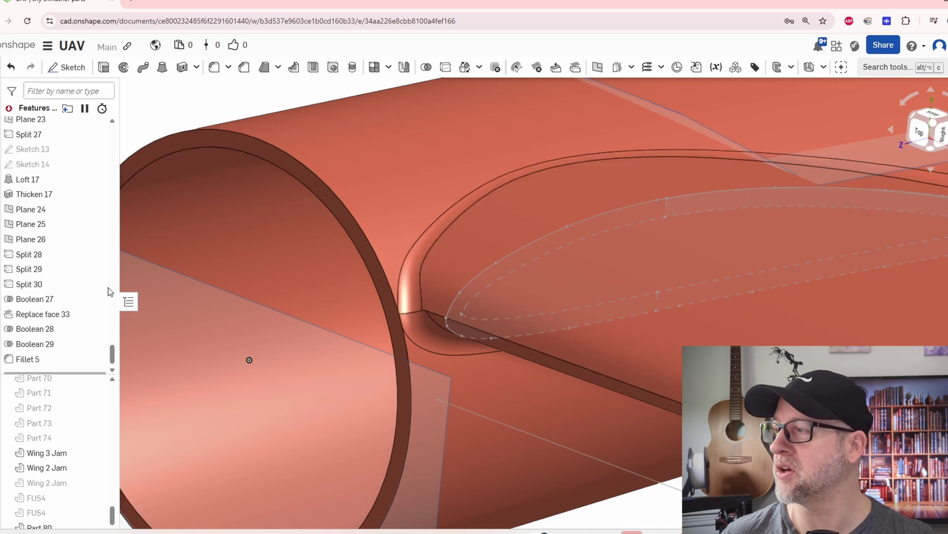
# - Set the wing-to-tube fillet's radius to 25 mm
pyautogui.scroll(-1, 51, 357)
pyautogui.doubleClick(51, 354)
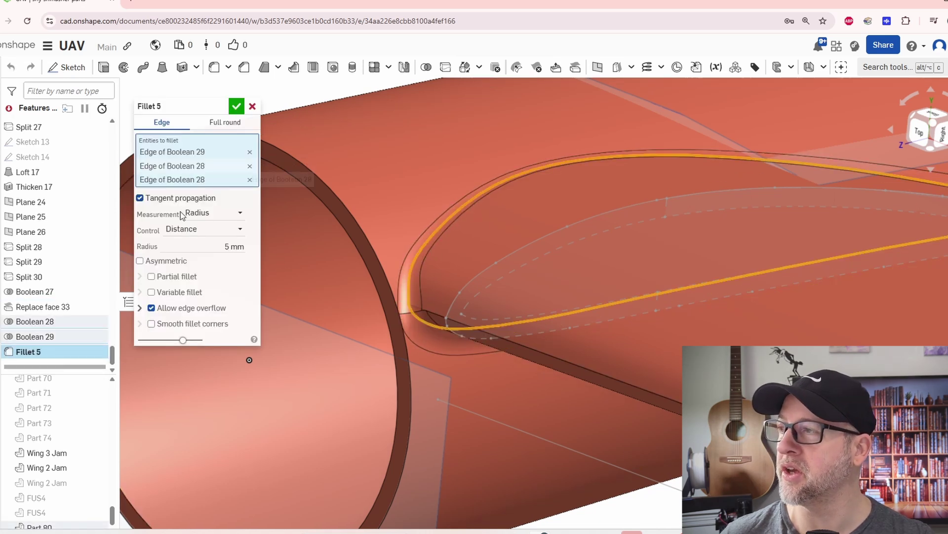
pyautogui.click(217, 242)
pyautogui.write('25')
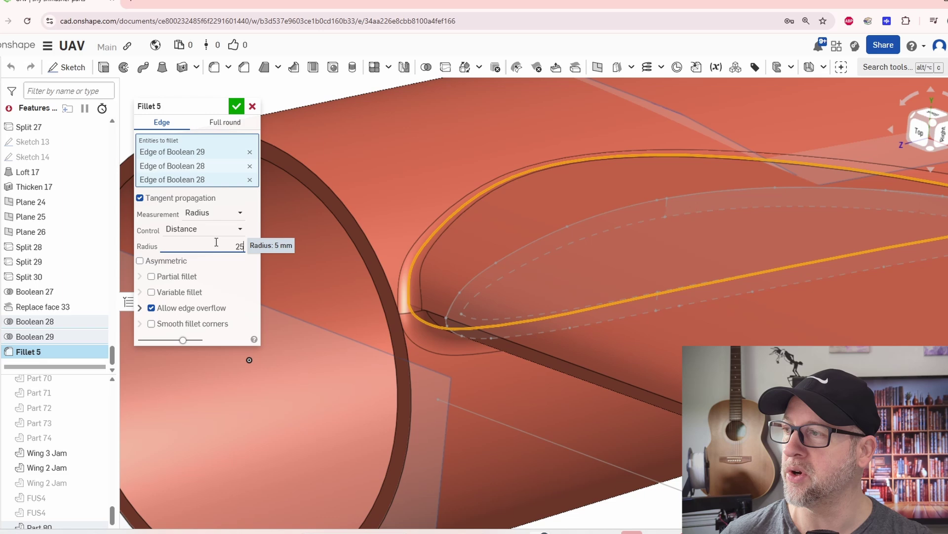
pyautogui.write('3')
pyautogui.press('Return')
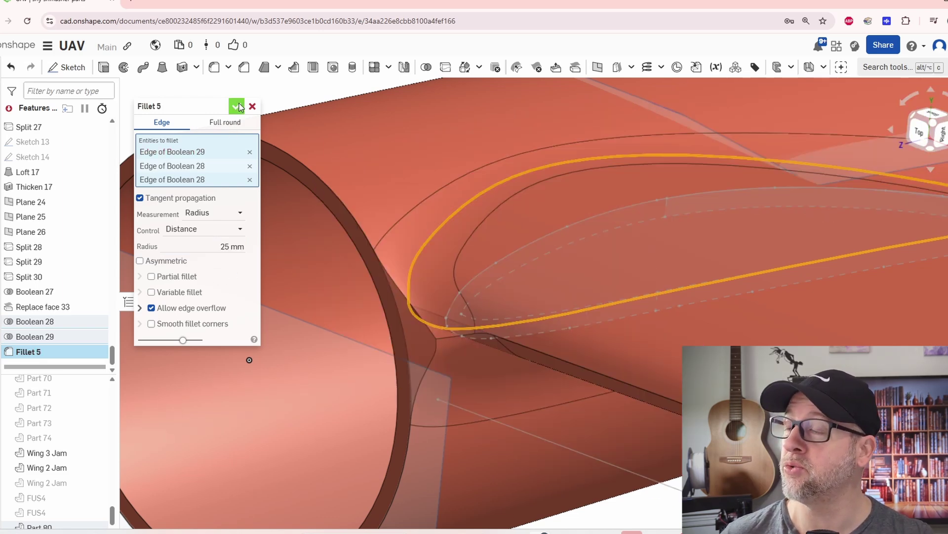
pyautogui.click(239, 103)
# - Inspect the enlarged fillet where it runs into the tube's open front end, and delete the fillet feature
pyautogui.scroll(-3, 387, 337)
pyautogui.moveTo(429, 371); pyautogui.dragTo(415, 313, button='right')
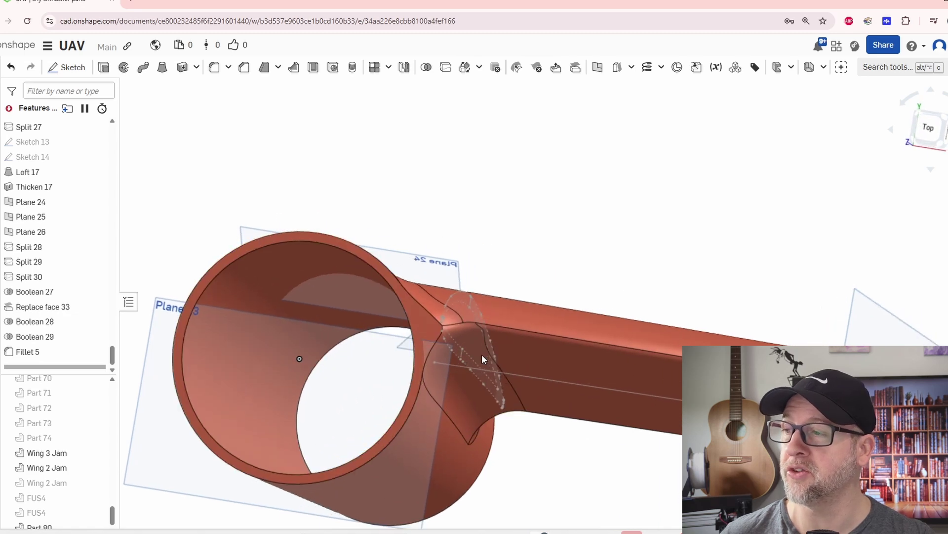
pyautogui.moveTo(483, 354); pyautogui.dragTo(454, 387, button='right')
pyautogui.scroll(-3, 460, 366)
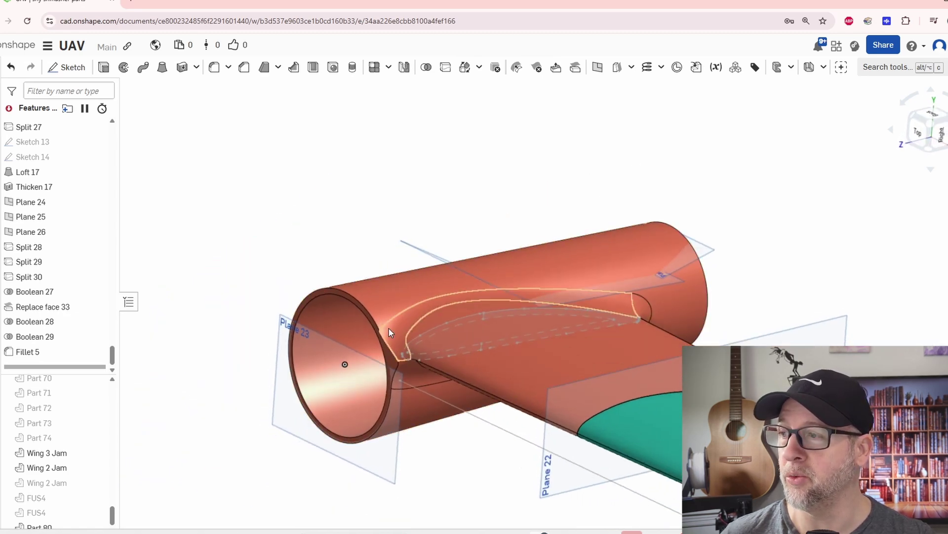
pyautogui.click(25, 352)
pyautogui.press('Delete')
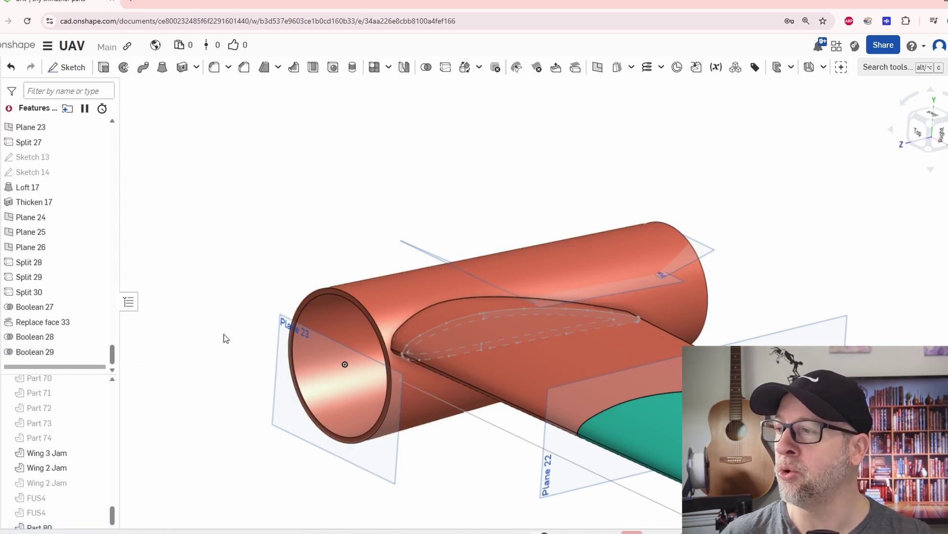
# - Use Move face to offset the tube's front end face outward, lengthening the tube ahead of the wing
pyautogui.click(576, 69)
pyautogui.click(556, 67)
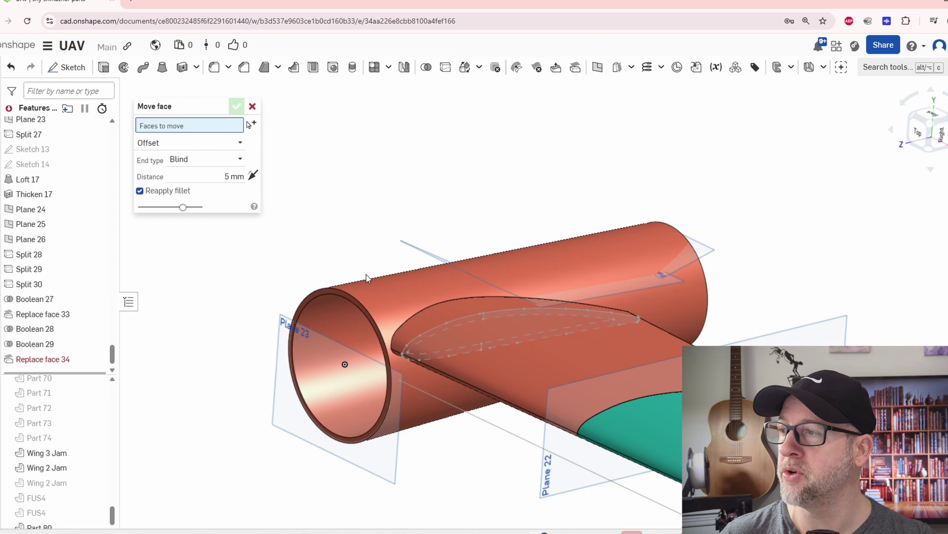
pyautogui.scroll(3, 355, 303)
pyautogui.click(366, 297)
pyautogui.scroll(-4, 366, 296)
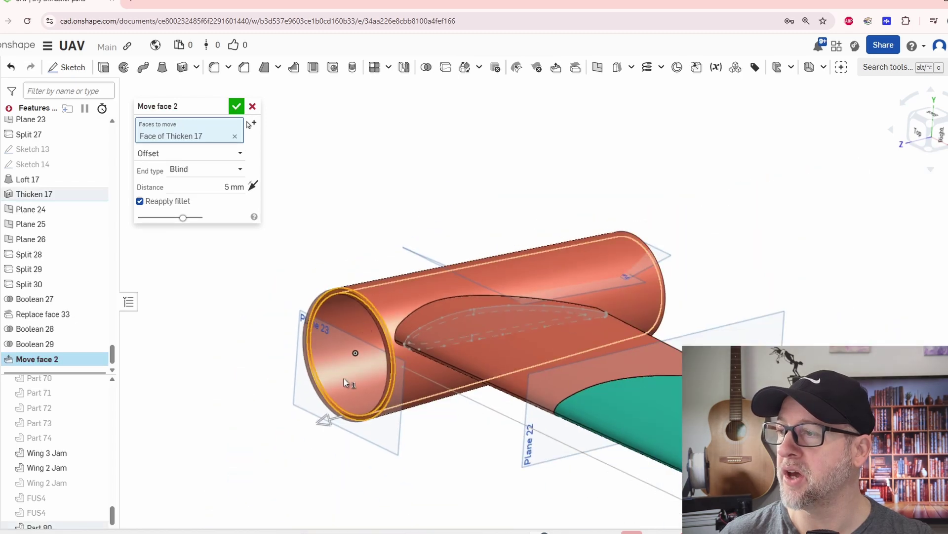
pyautogui.moveTo(290, 437); pyautogui.dragTo(277, 443)
pyautogui.press('Return')
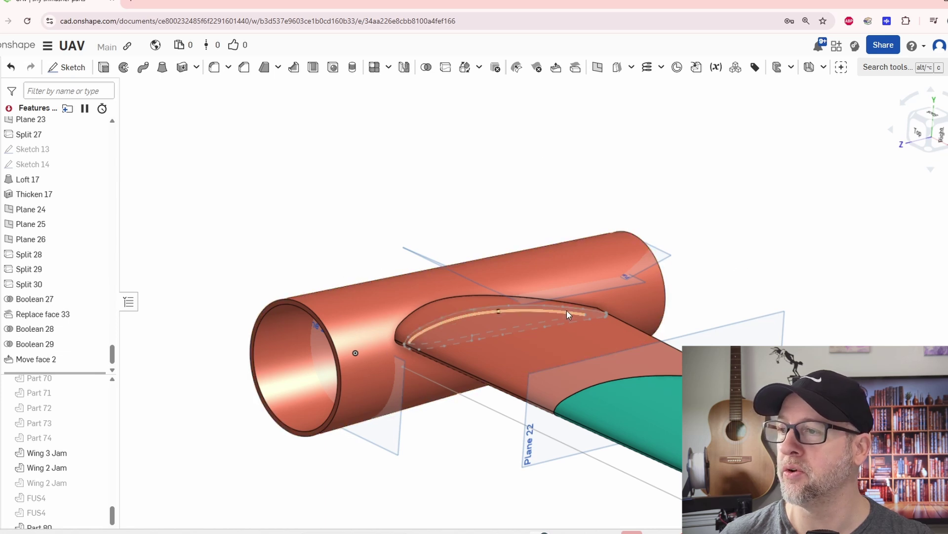
# - Fillet the upper, lower and trailing edges where the wing root meets the tube with a 25 mm radius
pyautogui.click(214, 68)
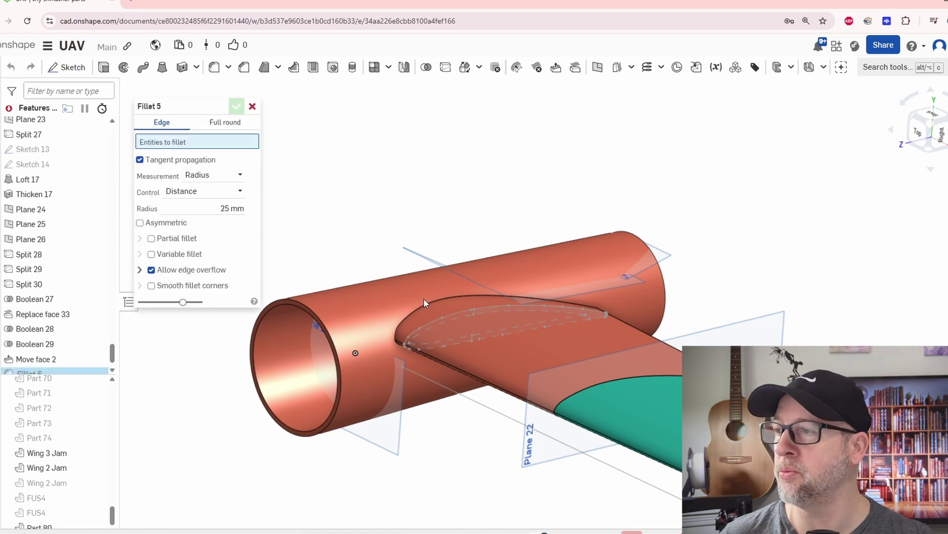
pyautogui.click(430, 303)
pyautogui.moveTo(450, 388); pyautogui.dragTo(445, 336, button='right')
pyautogui.scroll(3, 430, 418)
pyautogui.click(450, 396)
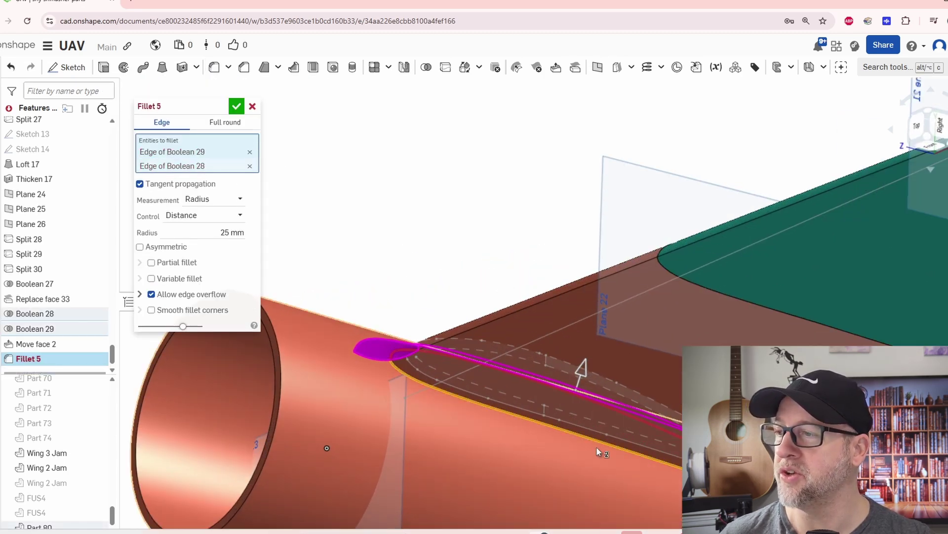
pyautogui.moveTo(451, 396); pyautogui.dragTo(617, 397, button='right')
pyautogui.click(635, 392)
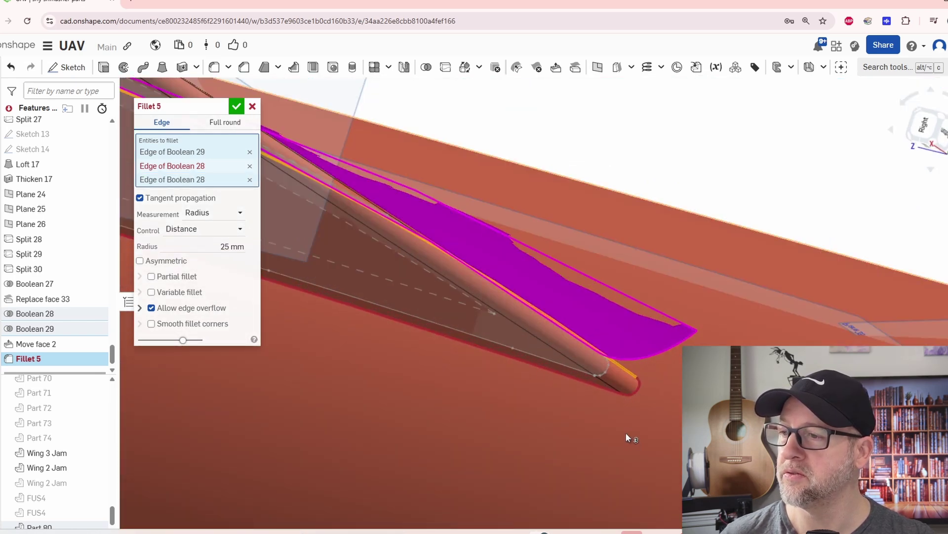
pyautogui.scroll(-3, 336, 249)
pyautogui.moveTo(385, 337); pyautogui.dragTo(485, 372, button='right')
pyautogui.scroll(-3, 458, 377)
pyautogui.scroll(4, 435, 380)
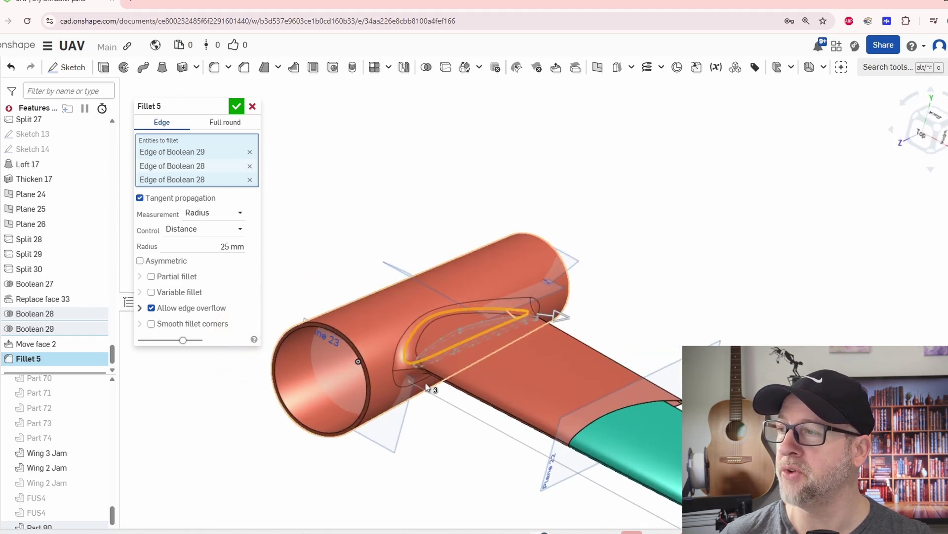
pyautogui.click(236, 106)
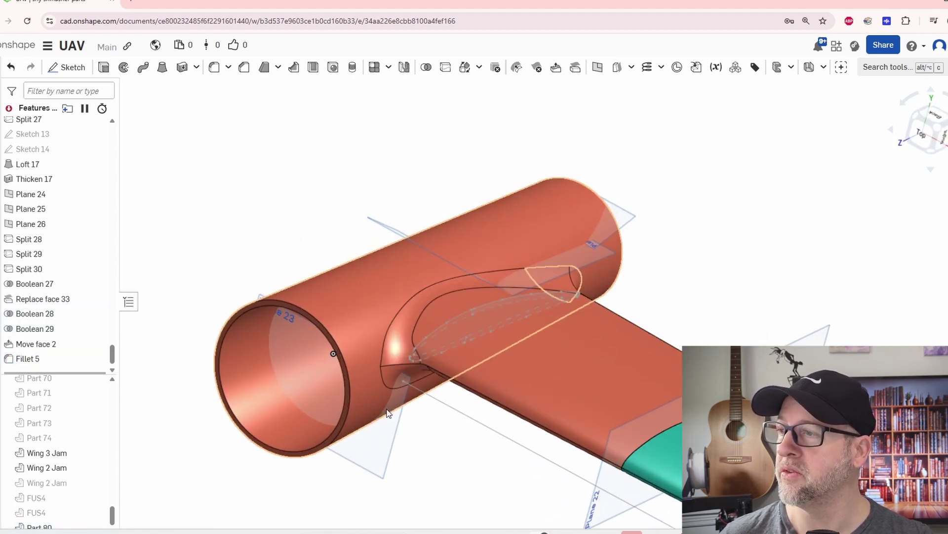
# - Delete the fillet feature at the wing-to-tube junction
pyautogui.moveTo(495, 498); pyautogui.dragTo(488, 480, button='right')
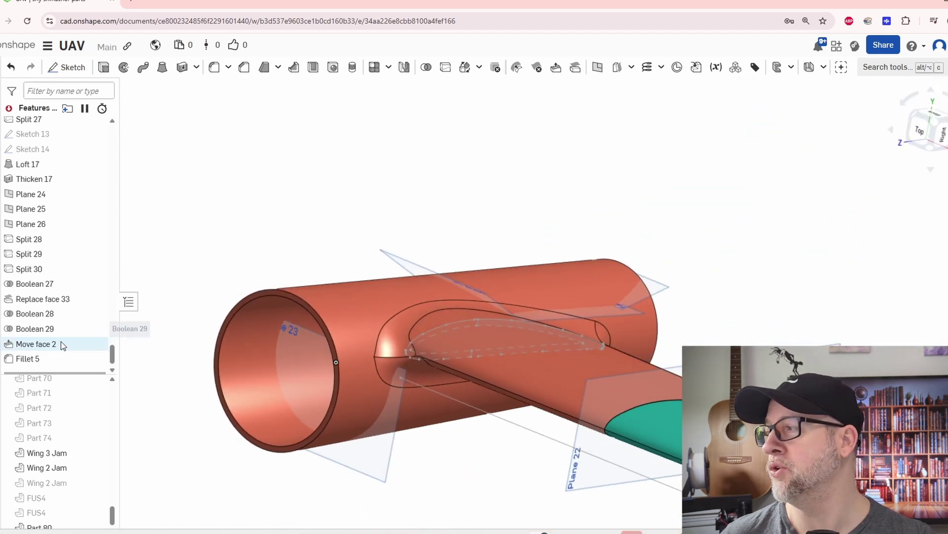
pyautogui.click(29, 359)
pyautogui.press('Delete')
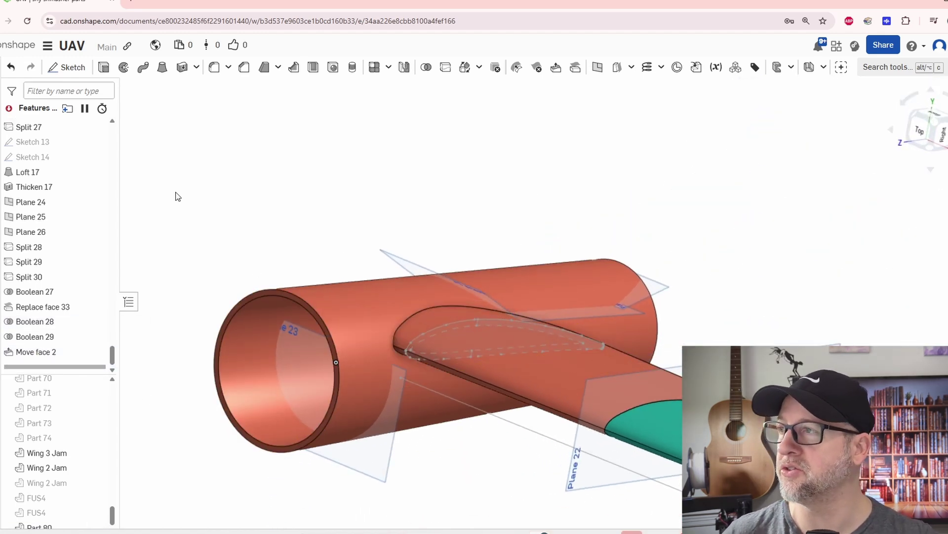
# - Start a Face blend with the wing root's upper, lower and trailing-edge faces as side 1
pyautogui.click(228, 67)
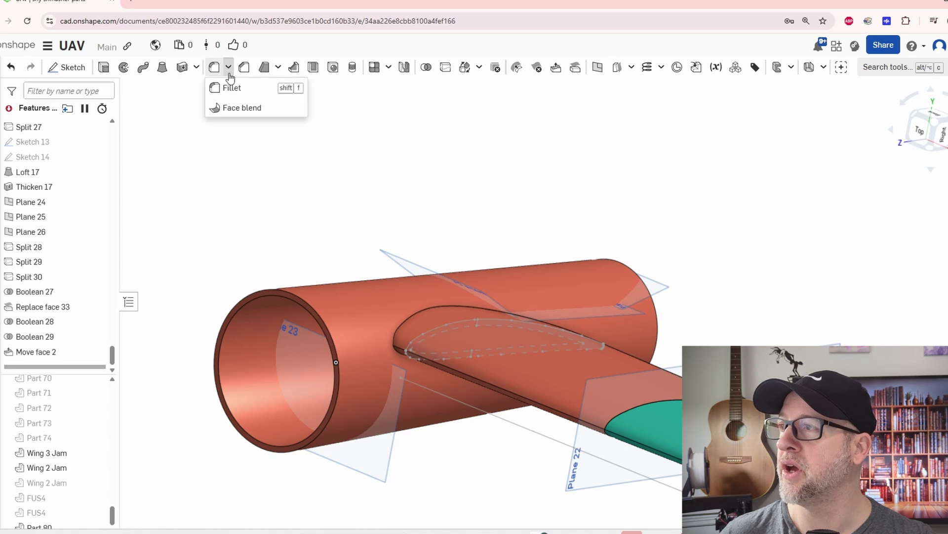
pyautogui.click(232, 109)
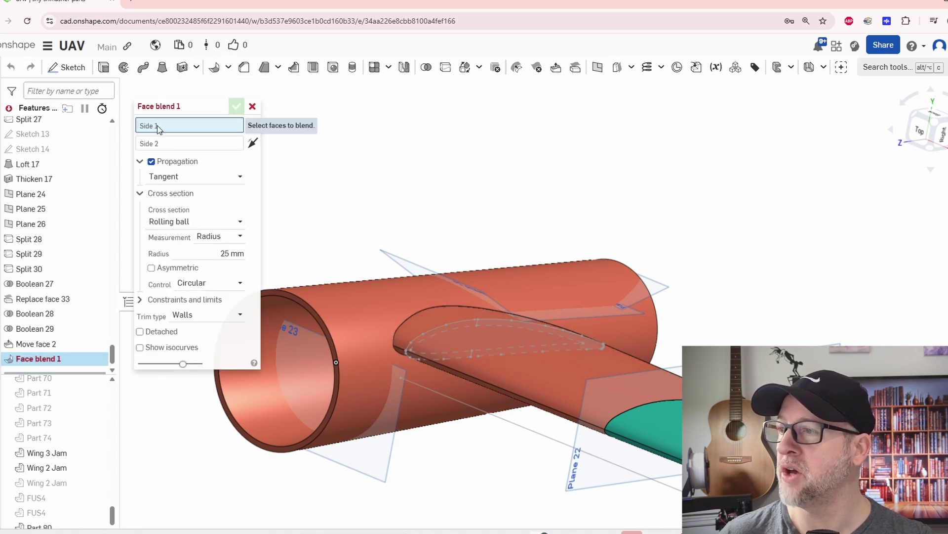
pyautogui.click(435, 318)
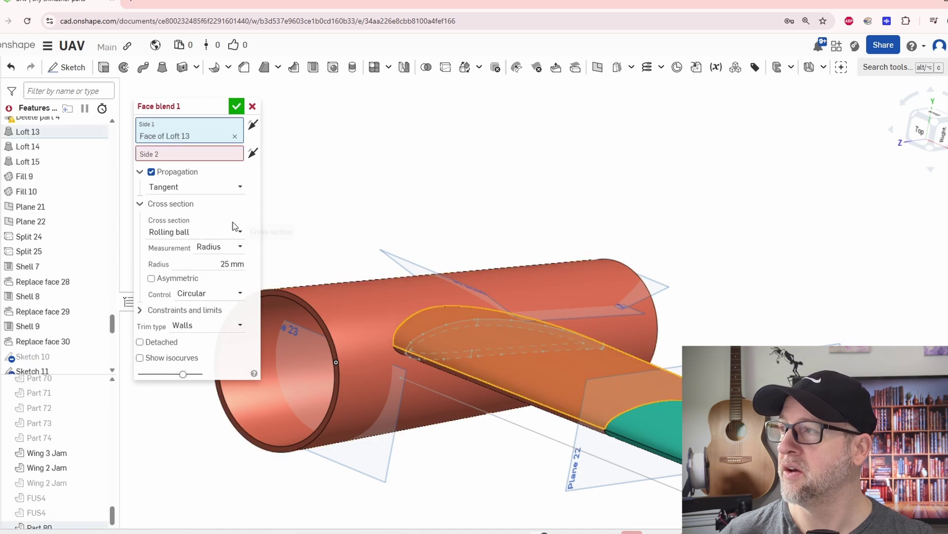
pyautogui.scroll(-1, 304, 280)
pyautogui.moveTo(479, 383)
pyautogui.mouseDown(button='right')
pyautogui.moveTo(470, 392)
pyautogui.moveTo(476, 371)
pyautogui.mouseUp(button='right')
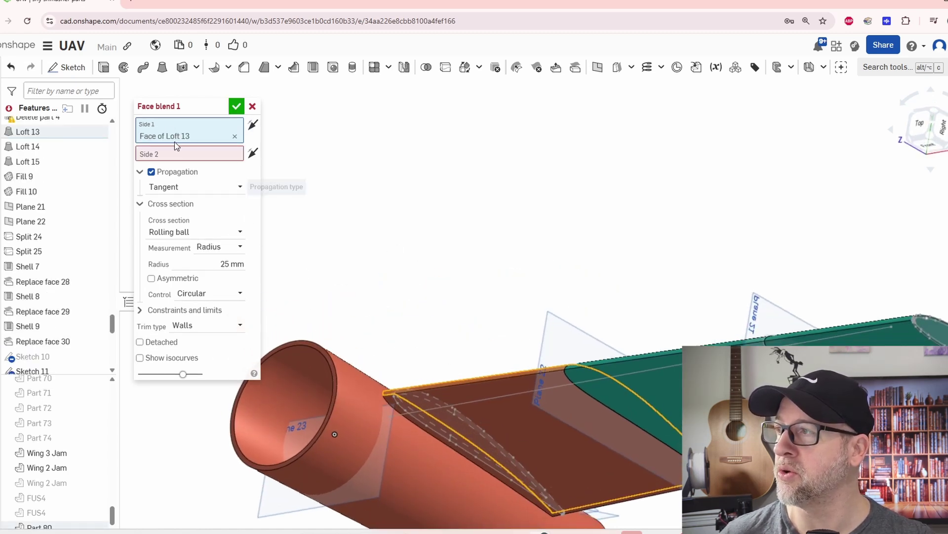
pyautogui.click(509, 426)
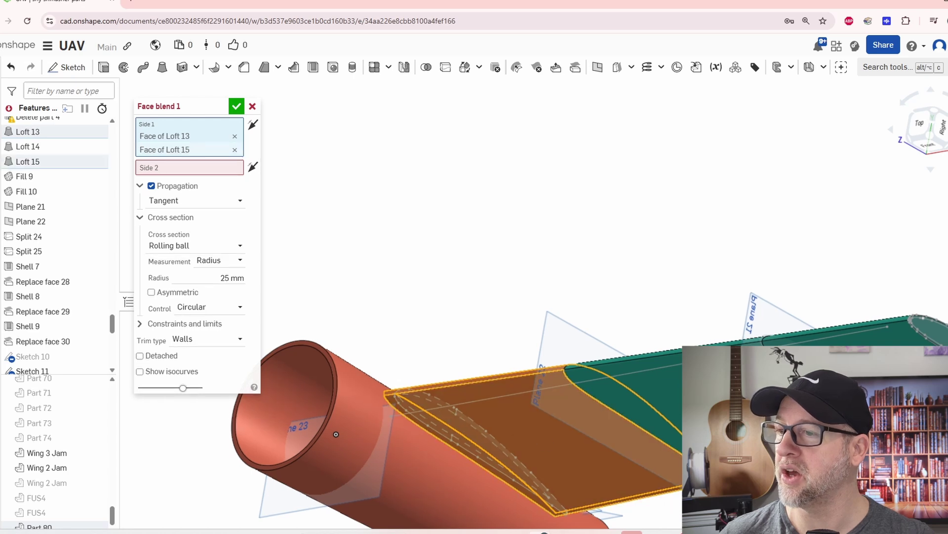
pyautogui.moveTo(691, 444); pyautogui.dragTo(629, 491, button='right')
pyautogui.moveTo(630, 491); pyautogui.dragTo(474, 238, button='middle')
pyautogui.scroll(4, 570, 311)
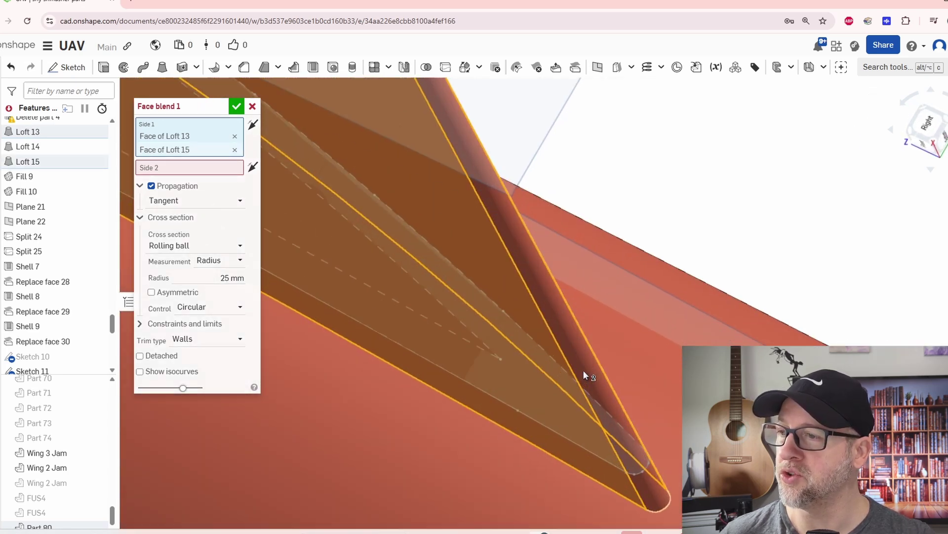
pyautogui.click(649, 500)
pyautogui.scroll(-5, 648, 500)
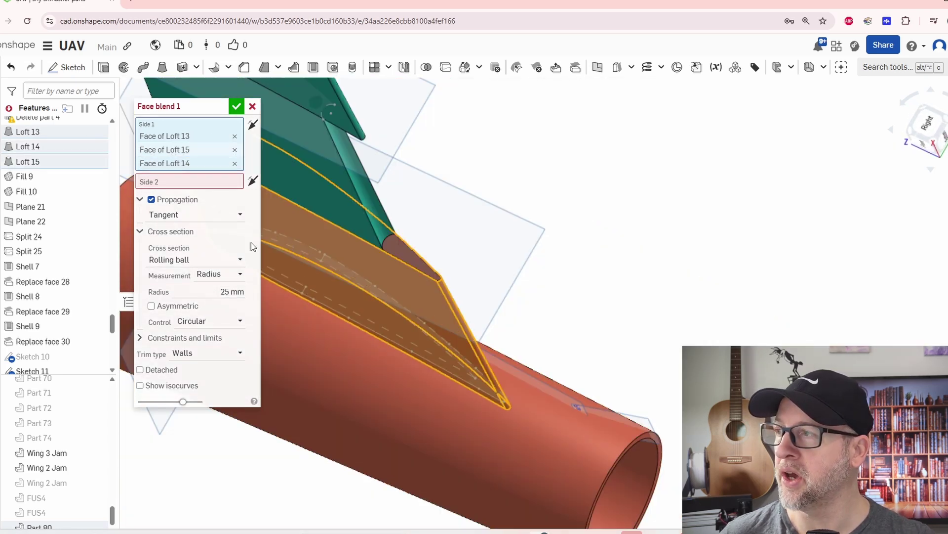
# - Use the tube's outer face as side 2 of the face blend
pyautogui.click(156, 182)
pyautogui.click(435, 443)
pyautogui.moveTo(423, 450); pyautogui.dragTo(469, 470, button='right')
pyautogui.scroll(5, 362, 388)
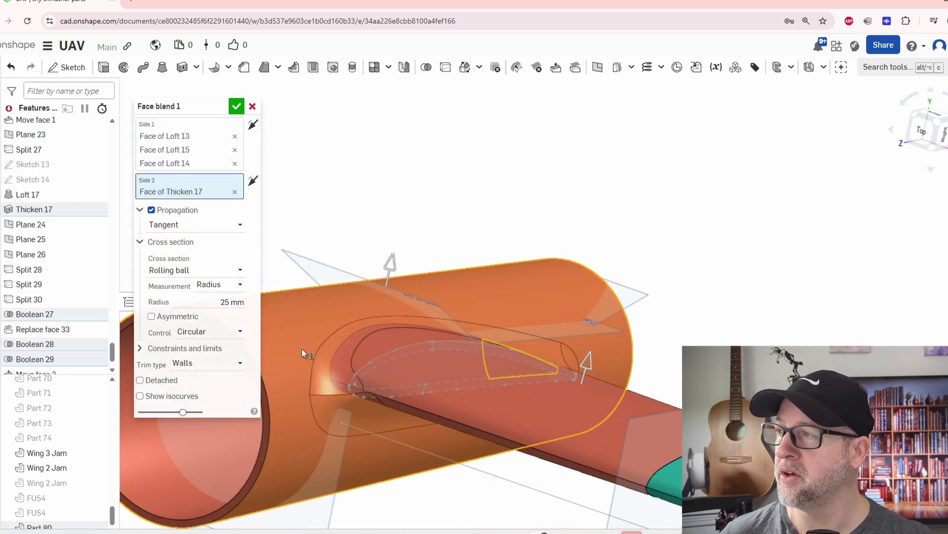
# - Try the Width measurement for the face blend, and return to Radius
pyautogui.click(219, 285)
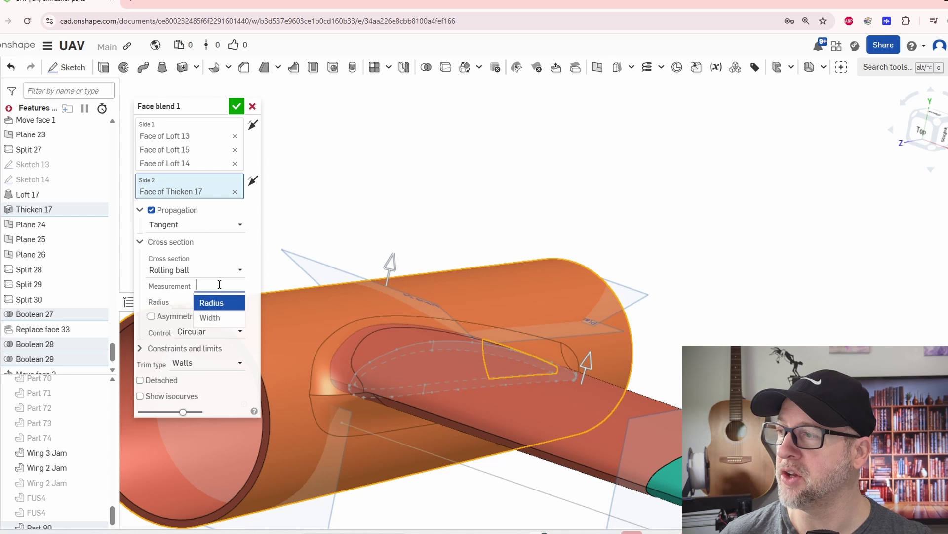
pyautogui.click(216, 320)
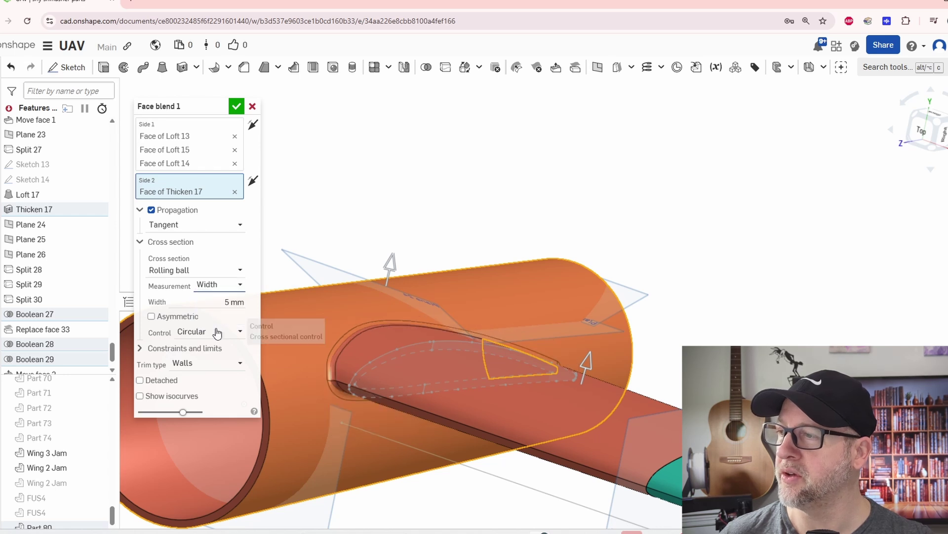
pyautogui.click(220, 286)
pyautogui.click(218, 304)
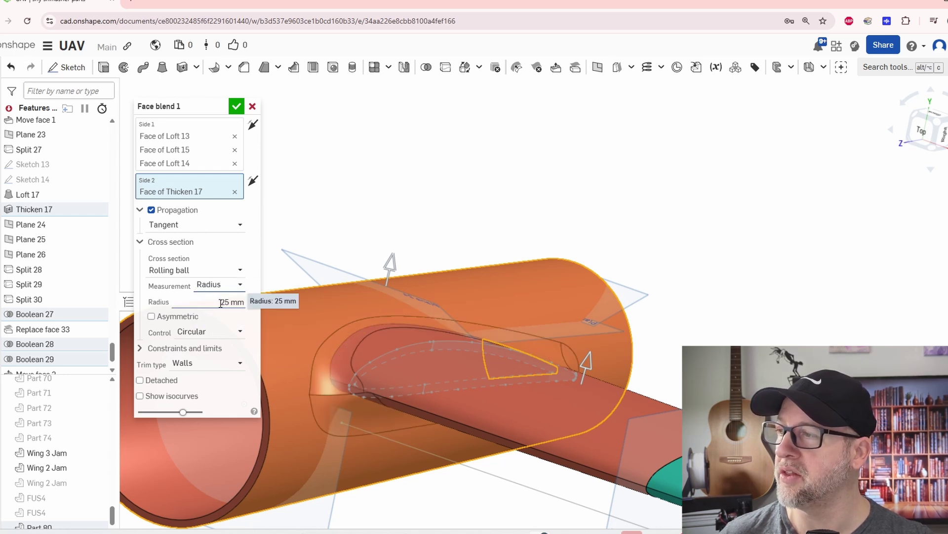
# - Set the face blend's radius to 30 mm
pyautogui.click(221, 301)
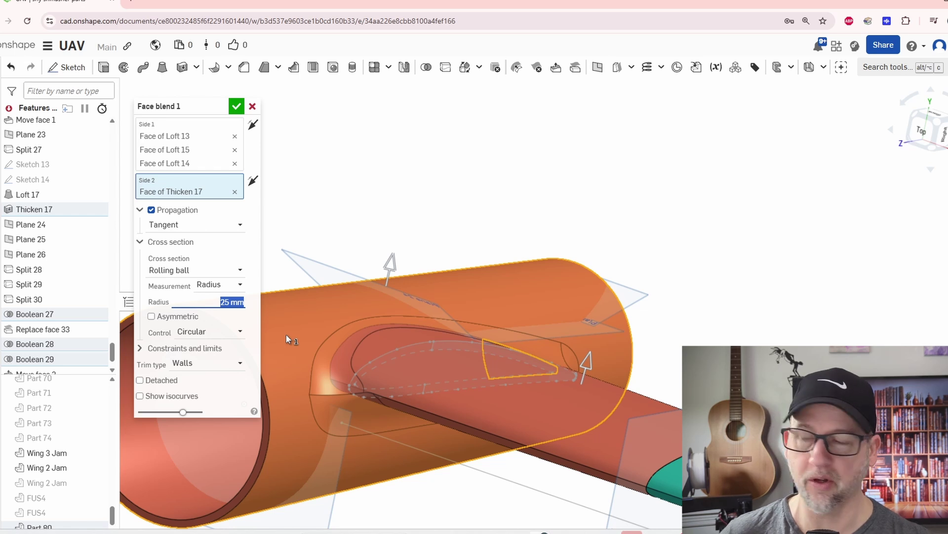
pyautogui.write('50')
pyautogui.press('Return')
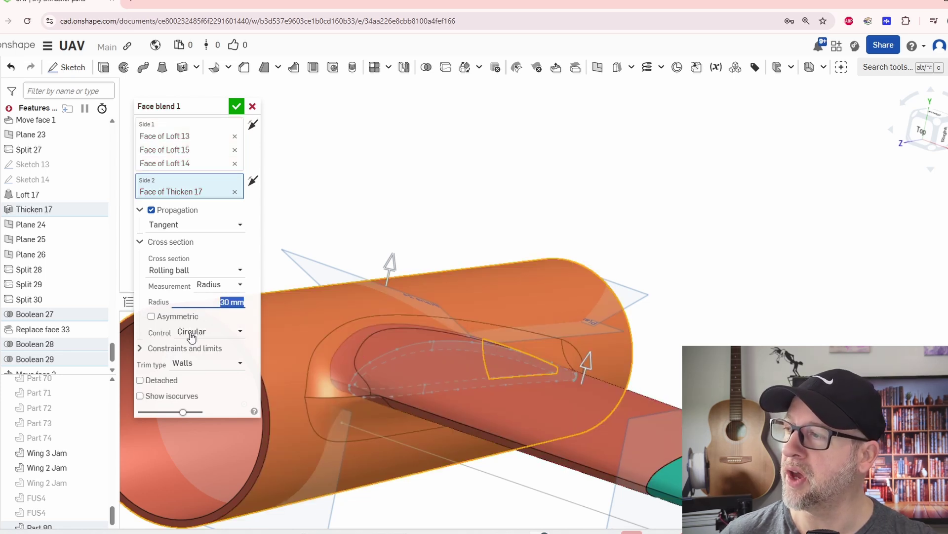
# - Try the Conic, Curvature and Chamfer cross-section controls on the face blend
pyautogui.click(202, 331)
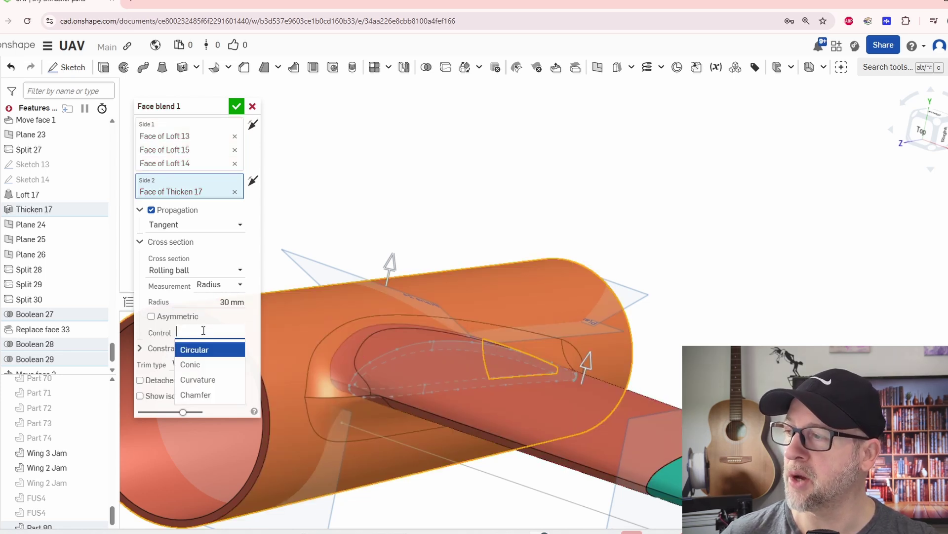
pyautogui.click(197, 365)
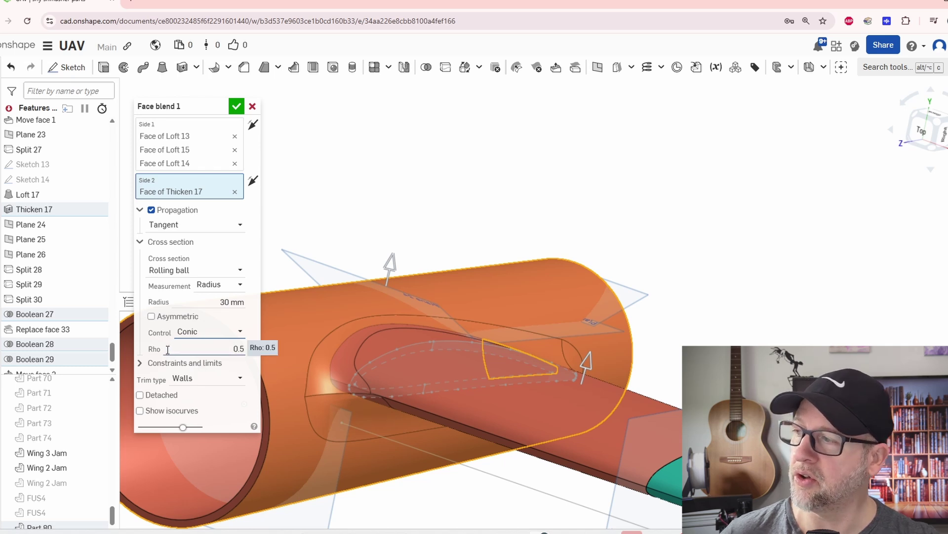
pyautogui.click(207, 336)
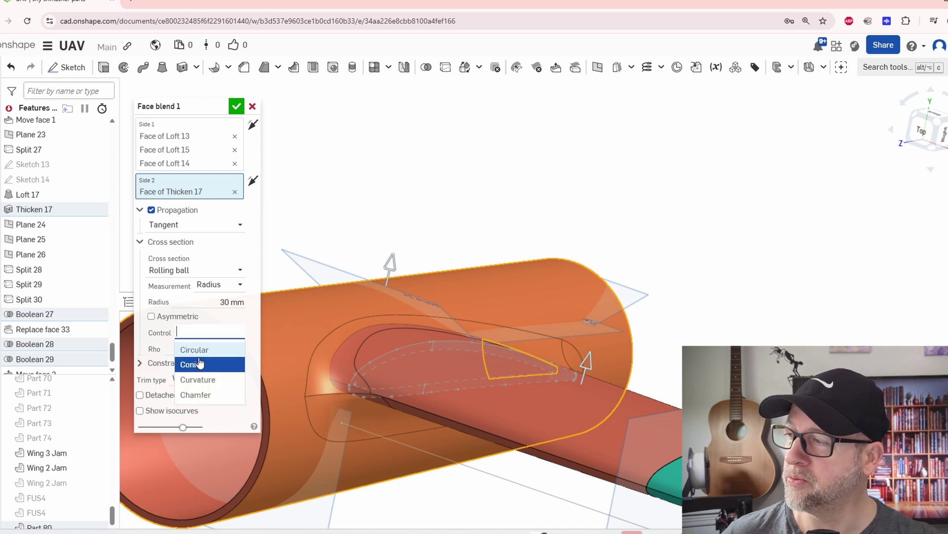
pyautogui.click(200, 380)
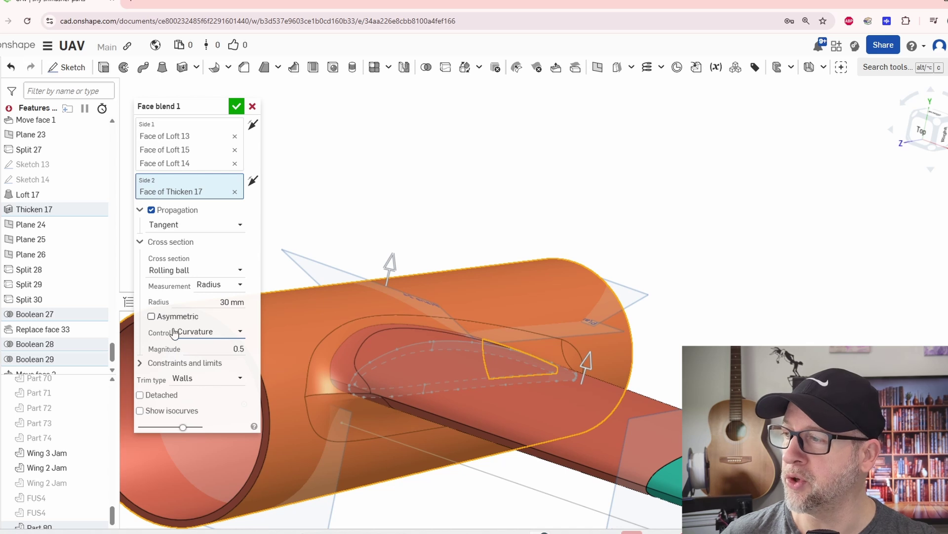
pyautogui.click(206, 332)
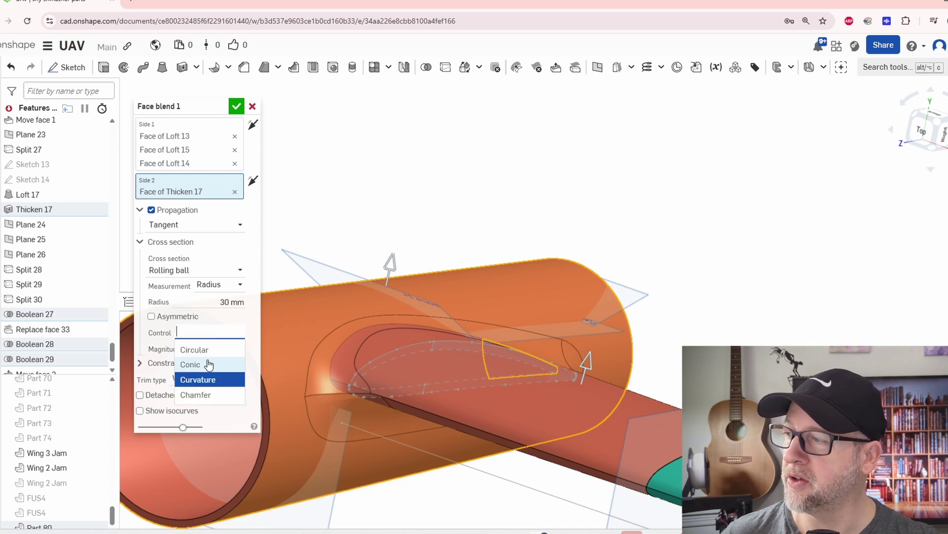
pyautogui.click(207, 394)
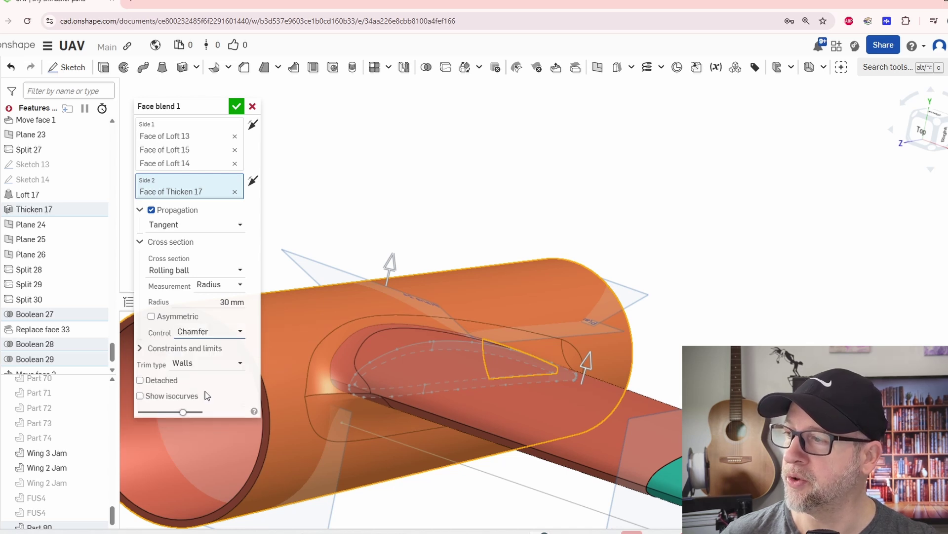
# - Set the face blend's cross-section control to Conic and accept the blend
pyautogui.click(210, 337)
pyautogui.click(199, 366)
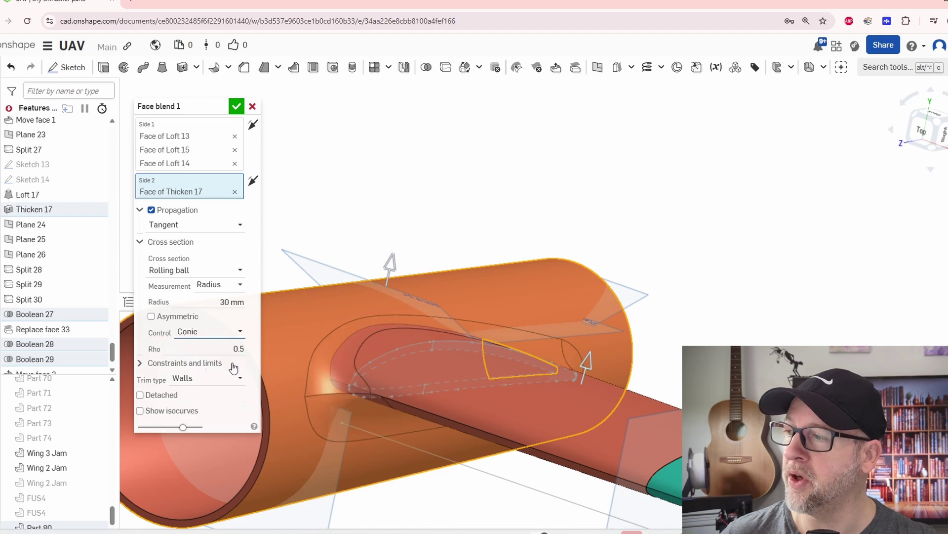
pyautogui.click(235, 107)
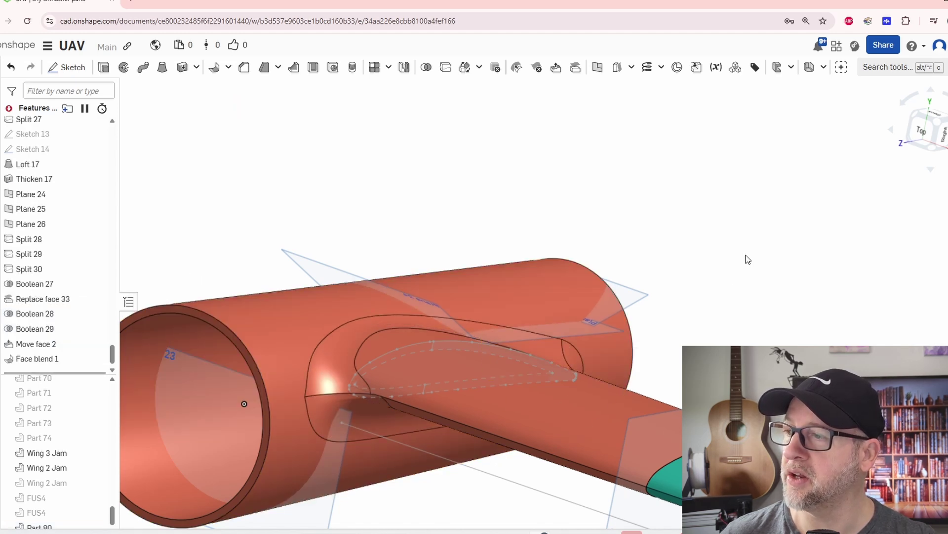
# - Examine the face blend around the wing-to-tube junction from several angles
pyautogui.scroll(5, 736, 258)
pyautogui.scroll(-4, 637, 338)
pyautogui.scroll(-1, 511, 399)
pyautogui.moveTo(511, 399); pyautogui.dragTo(607, 283, button='middle')
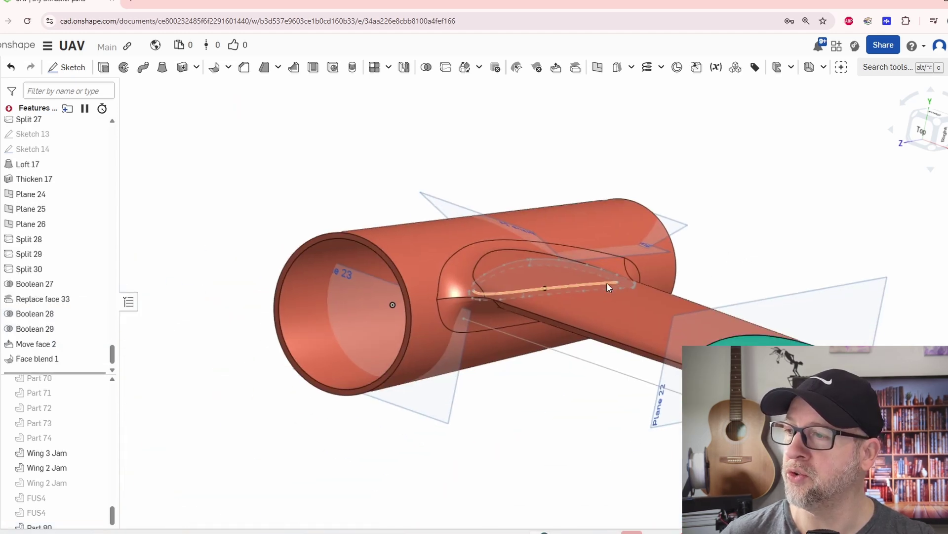
pyautogui.scroll(1, 606, 283)
pyautogui.moveTo(606, 283); pyautogui.dragTo(573, 280, button='right')
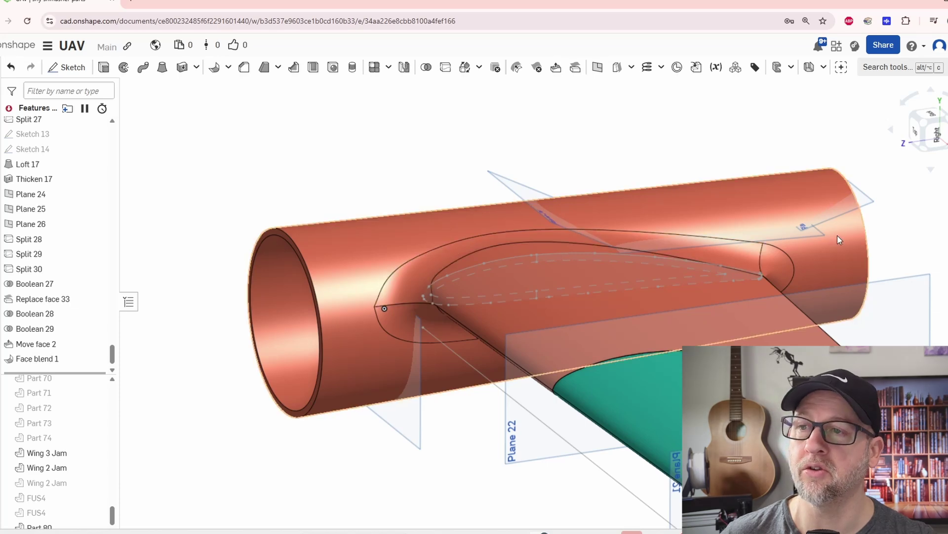
pyautogui.moveTo(820, 221); pyautogui.dragTo(710, 257, button='middle')
pyautogui.moveTo(559, 283); pyautogui.dragTo(559, 302, button='right')
pyautogui.scroll(3, 537, 275)
pyautogui.scroll(-2, 523, 267)
pyautogui.scroll(-4, 565, 305)
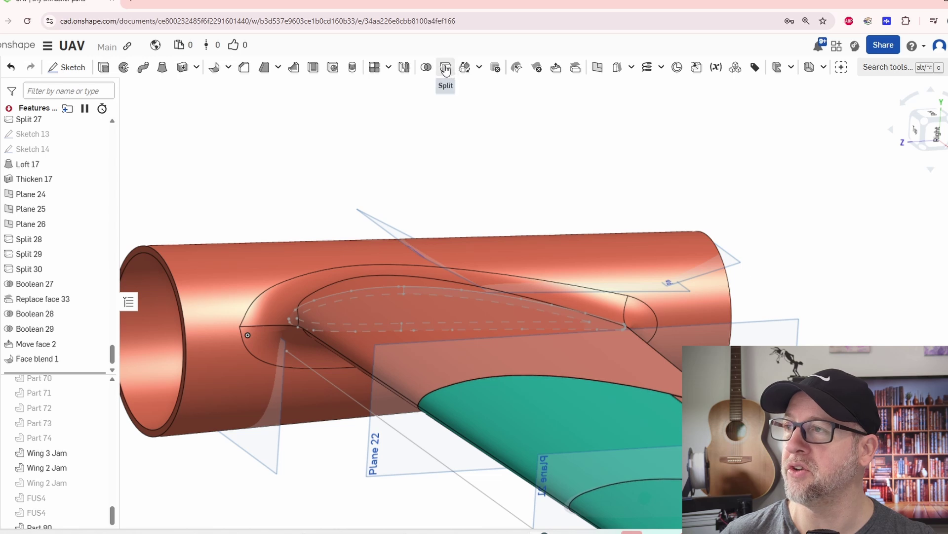
# - Split the joined tube-and-wing part with Plane 24, keeping both sides
pyautogui.click(445, 69)
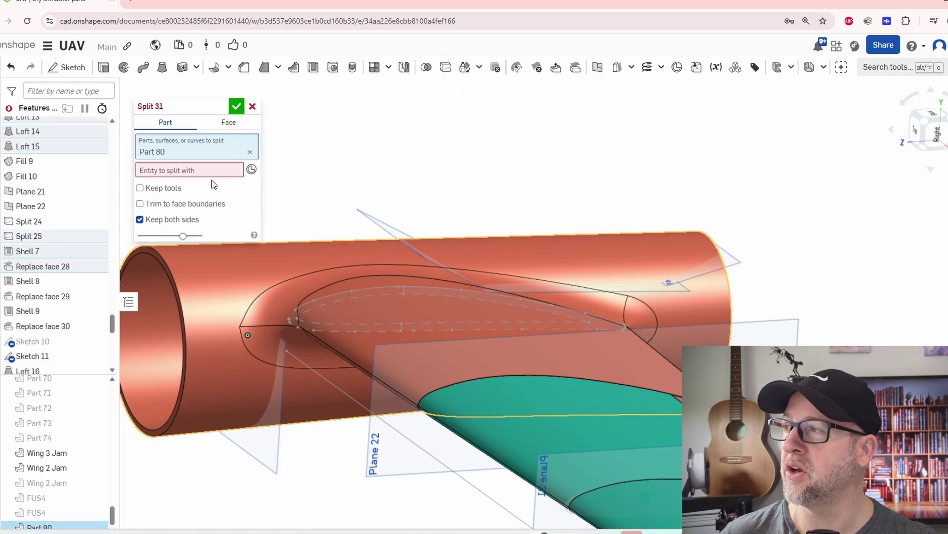
pyautogui.click(214, 171)
pyautogui.click(375, 219)
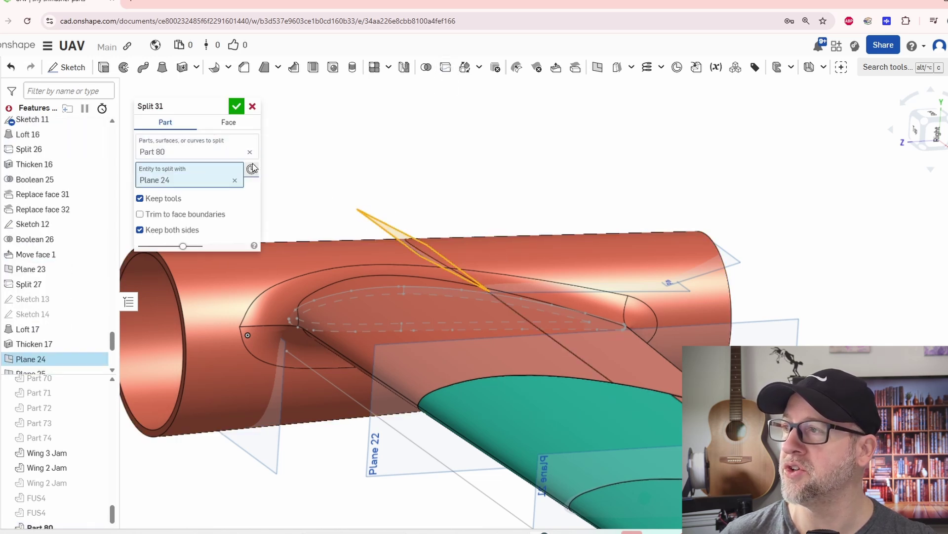
pyautogui.click(237, 108)
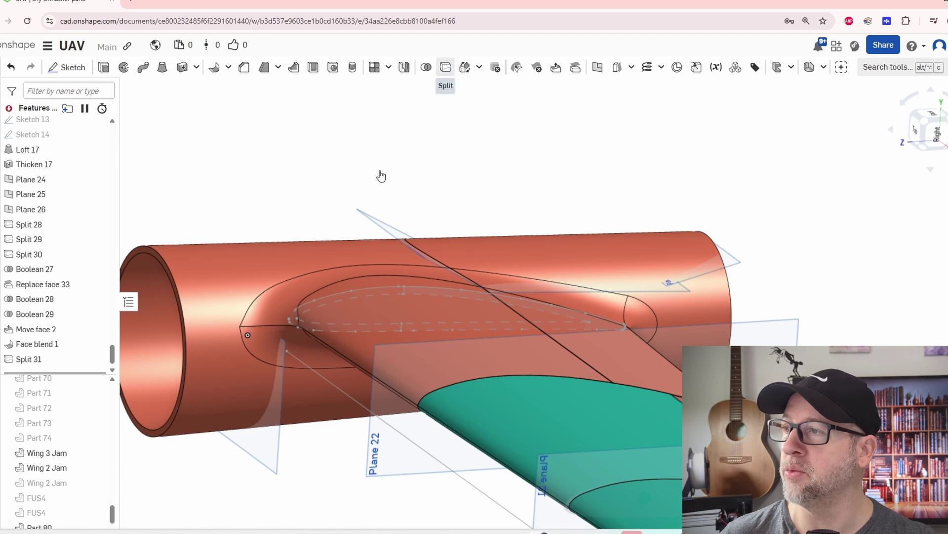
# - Split the aft piece of the joined body with Plane 25, keeping the tools and both sides
pyautogui.click(537, 265)
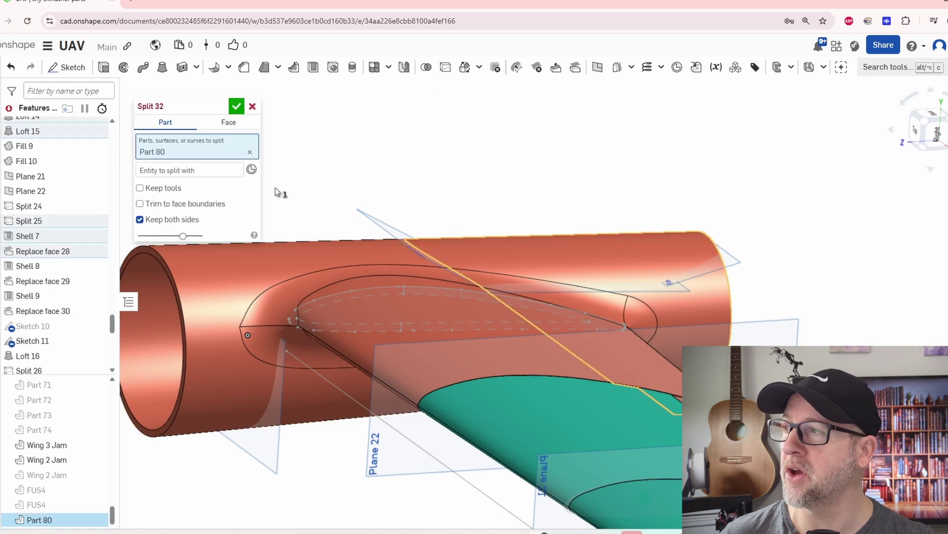
pyautogui.click(176, 171)
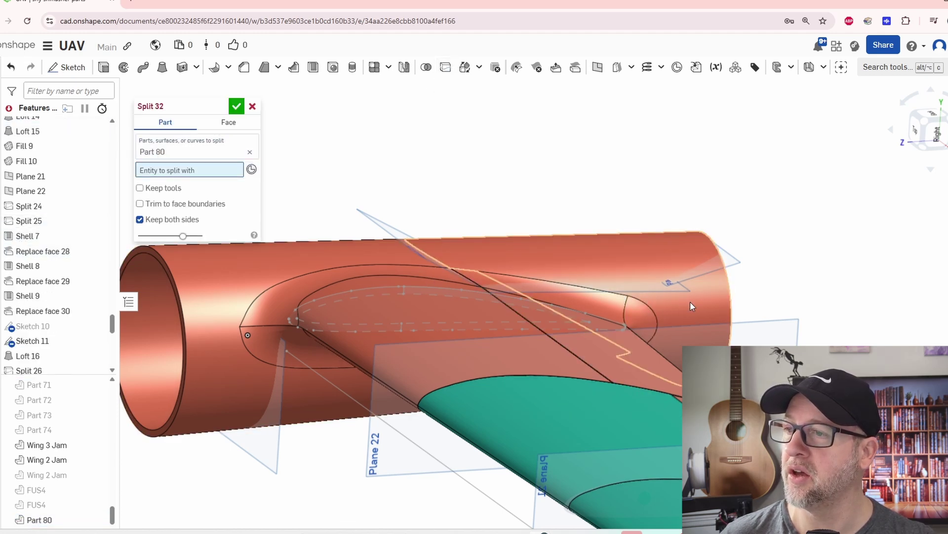
pyautogui.scroll(5, 690, 301)
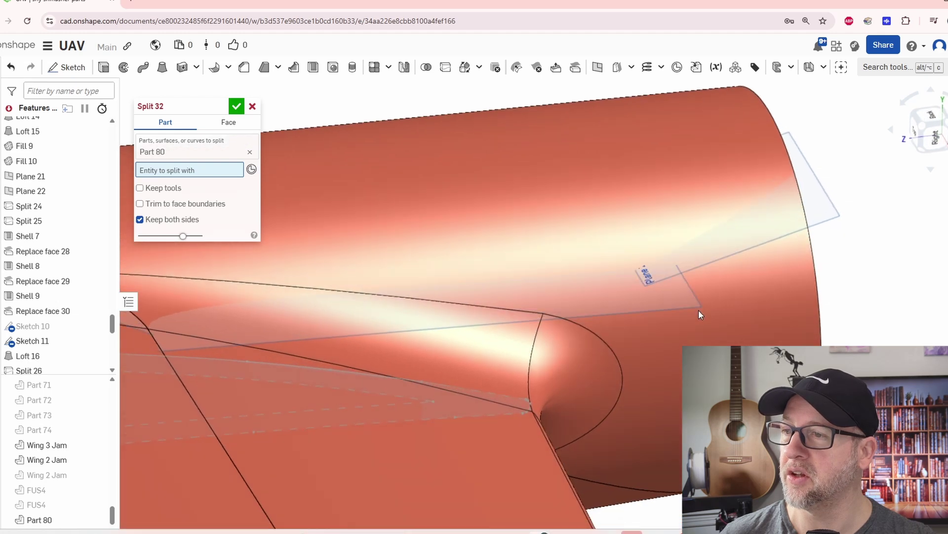
pyautogui.moveTo(724, 317); pyautogui.dragTo(738, 354, button='right')
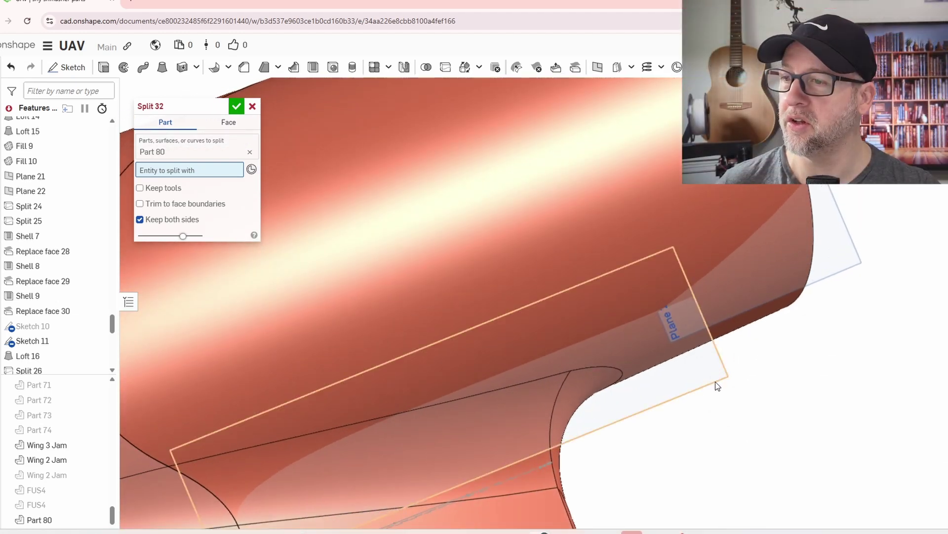
pyautogui.click(716, 382)
pyautogui.scroll(-5, 711, 380)
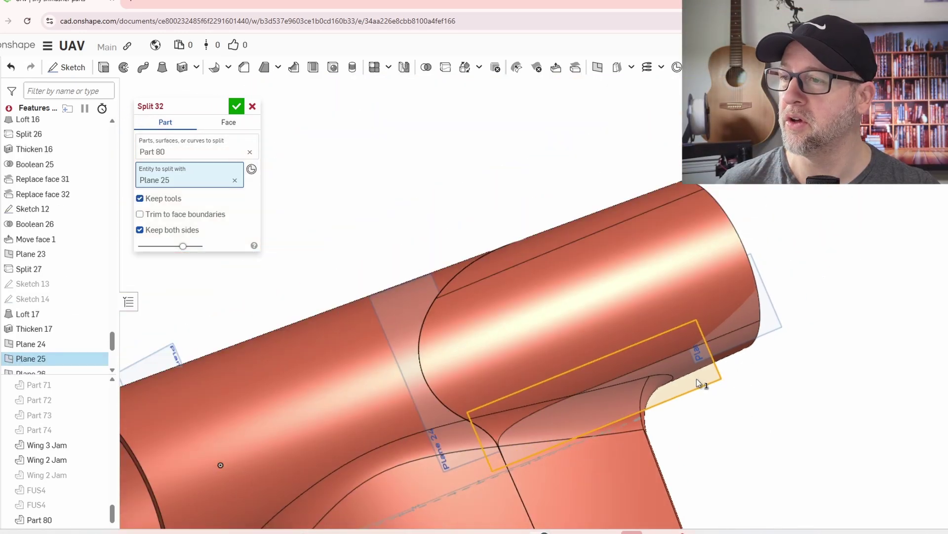
pyautogui.click(237, 106)
# - Split the upper aft tube section with Plane 26, keeping both sides
pyautogui.moveTo(816, 452); pyautogui.dragTo(813, 426, button='right')
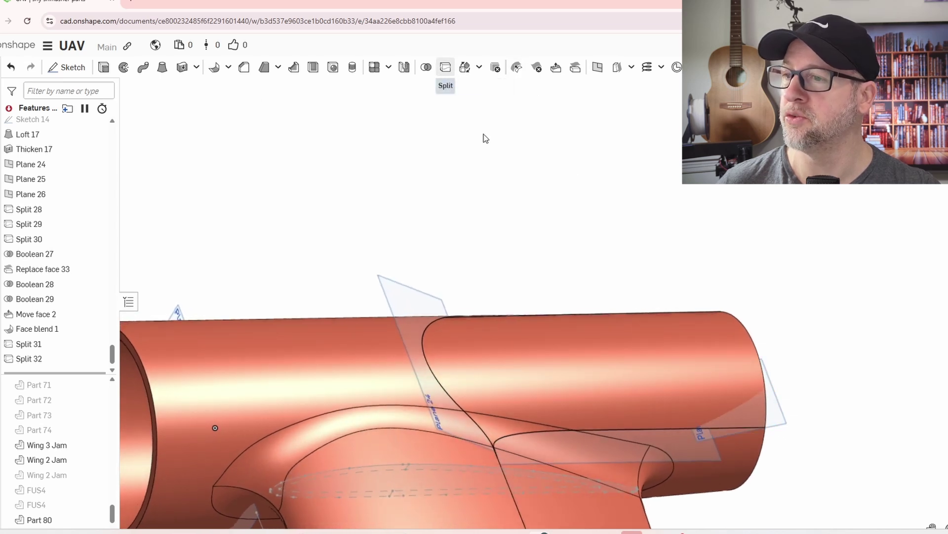
pyautogui.click(735, 405)
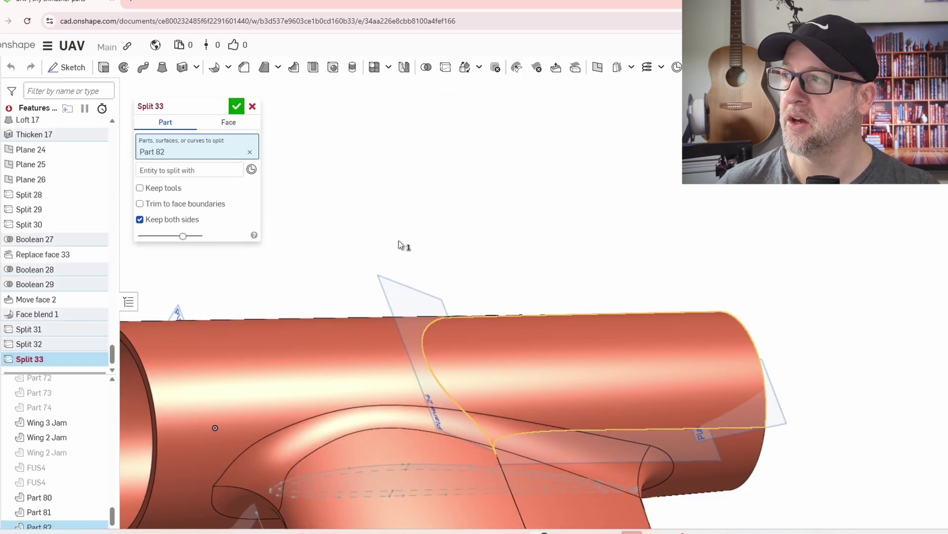
pyautogui.click(785, 424)
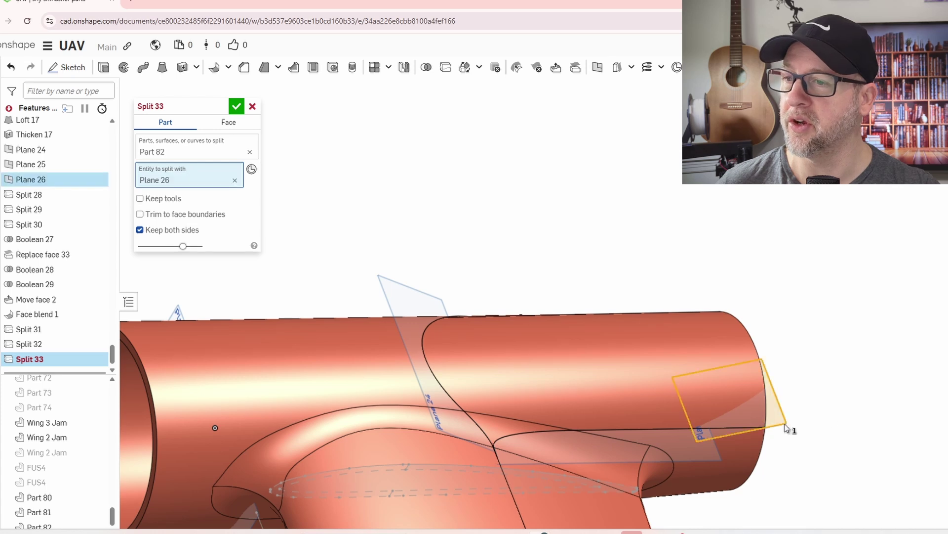
pyautogui.click(236, 106)
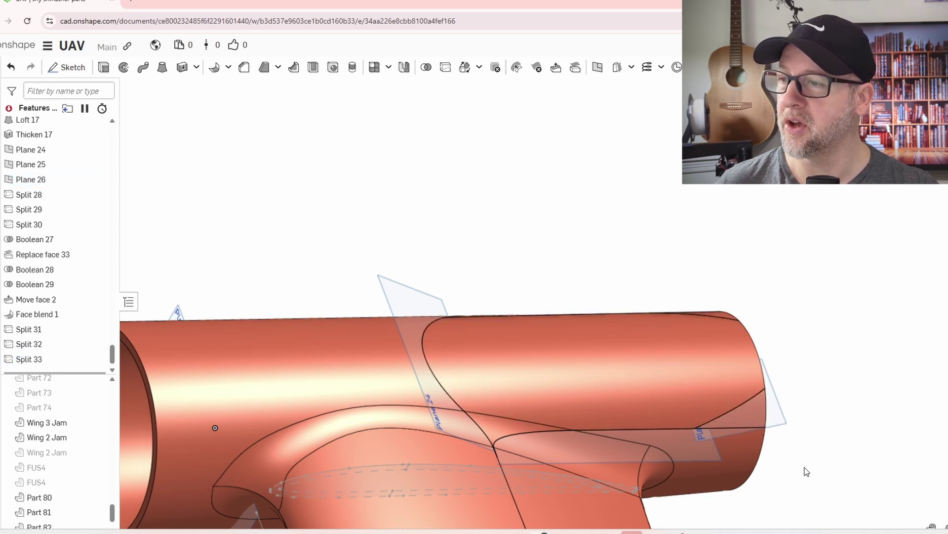
# - Union the forward tube-and-wing body with the lower aft piece and the small rear corner piece, leaving out the upper aft panel
pyautogui.scroll(-4, 813, 465)
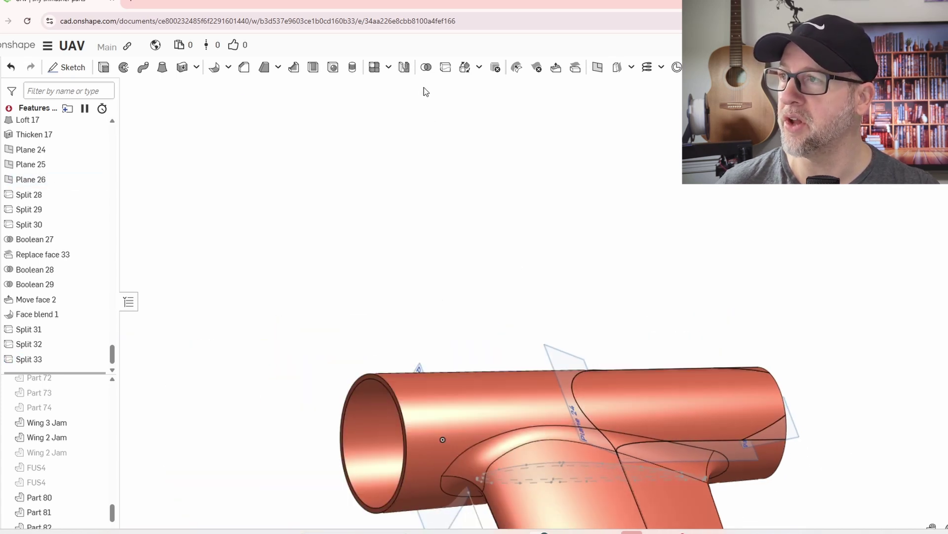
pyautogui.click(426, 67)
pyautogui.click(513, 410)
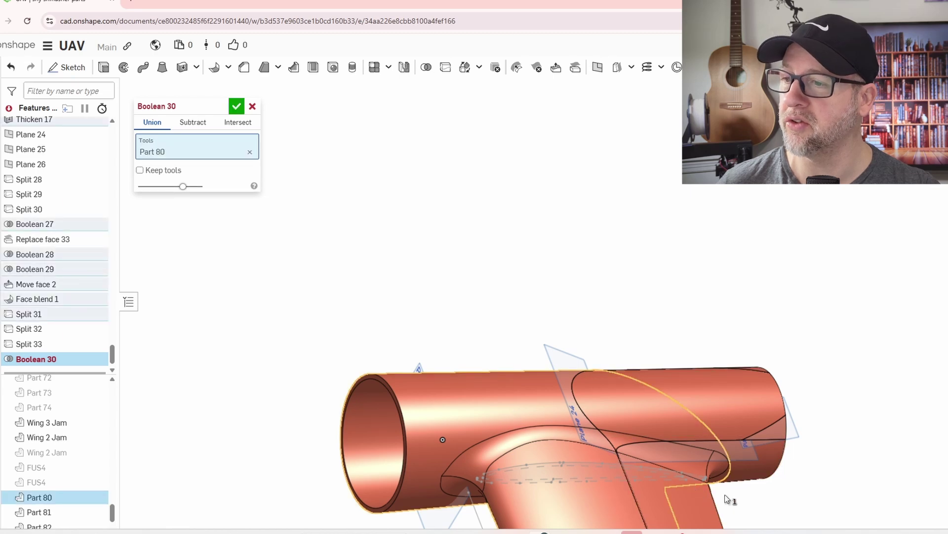
pyautogui.moveTo(811, 491); pyautogui.dragTo(692, 373, button='middle')
pyautogui.moveTo(692, 374); pyautogui.dragTo(685, 388, button='right')
pyautogui.scroll(4, 625, 377)
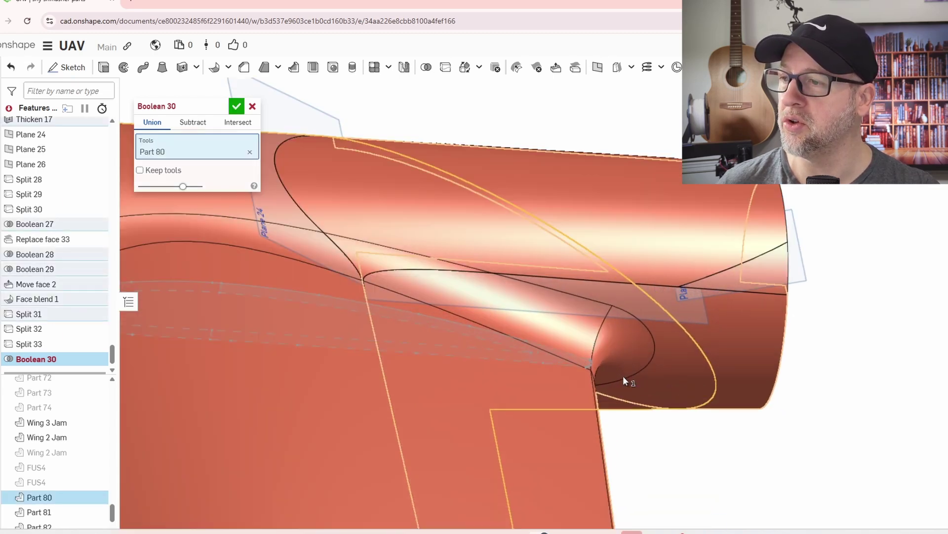
pyautogui.click(554, 376)
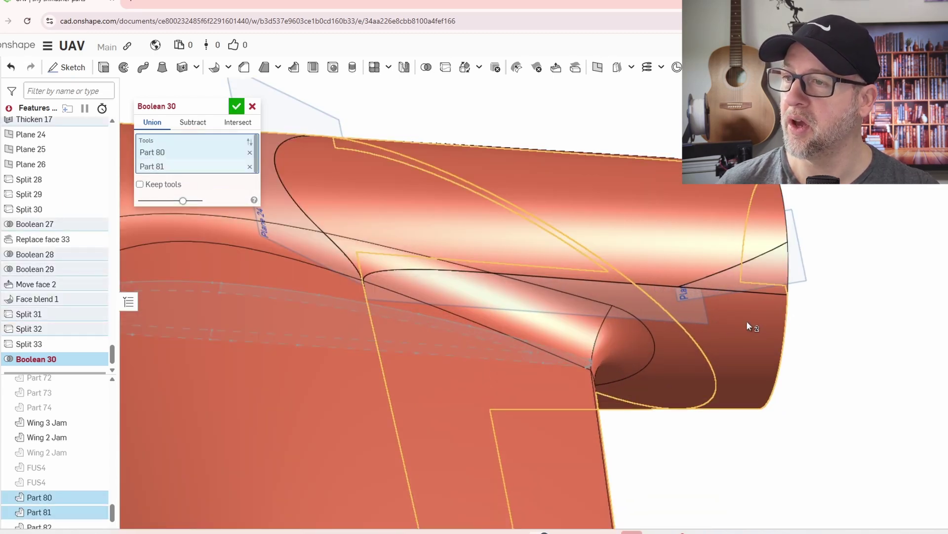
pyautogui.click(771, 282)
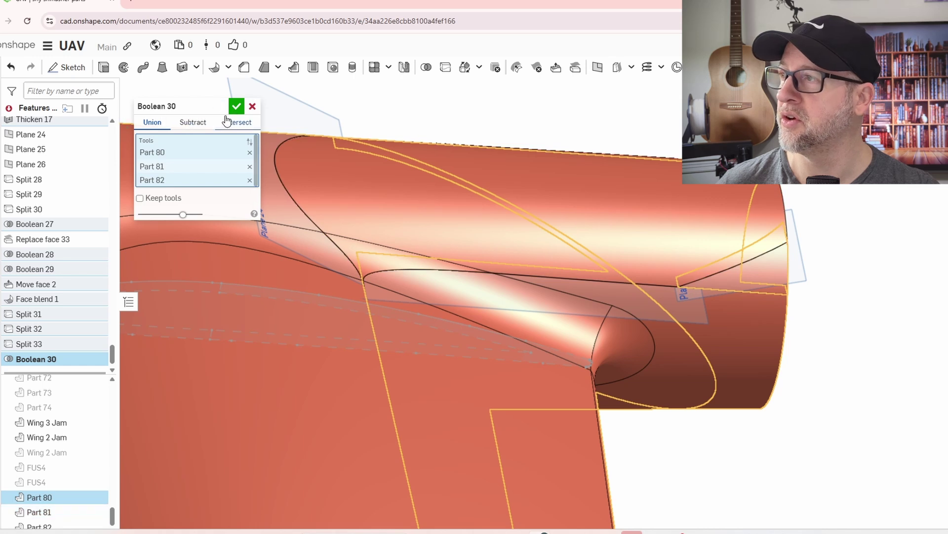
pyautogui.click(237, 106)
# - Recolor the upper aft tube panel purple, 5E40A4
pyautogui.click(470, 241)
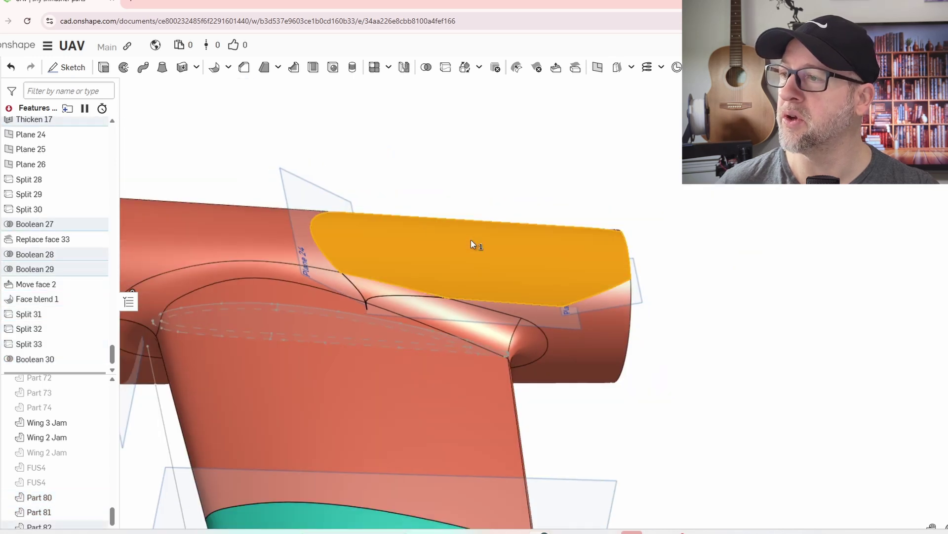
pyautogui.rightClick(470, 240)
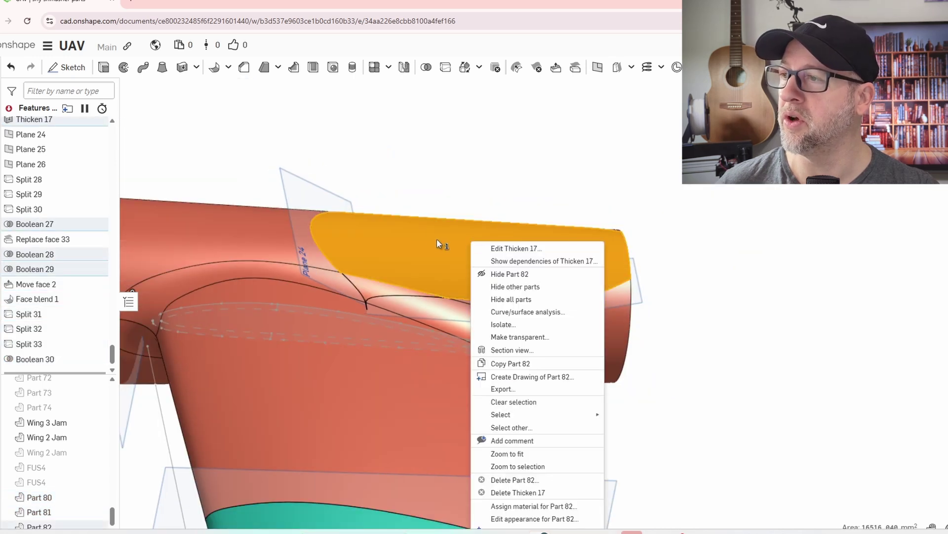
pyautogui.click(516, 518)
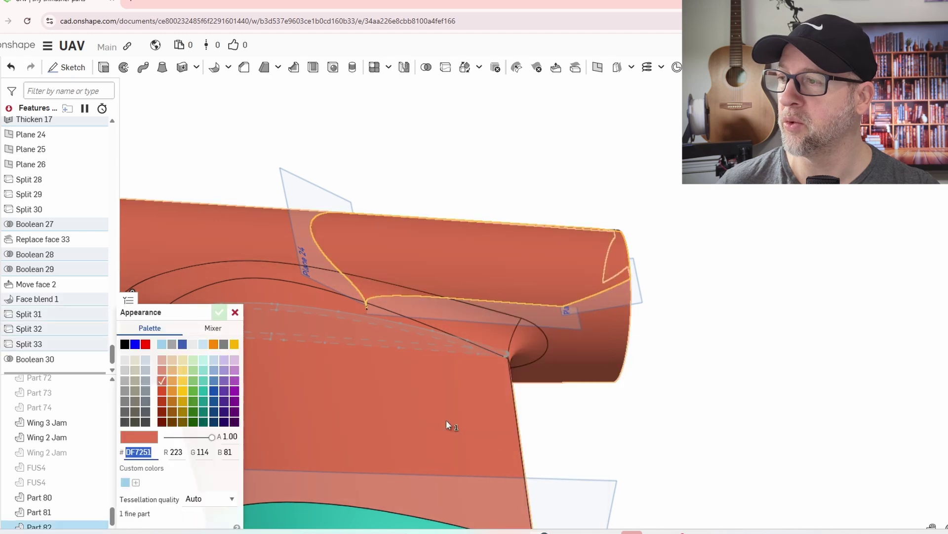
pyautogui.click(224, 390)
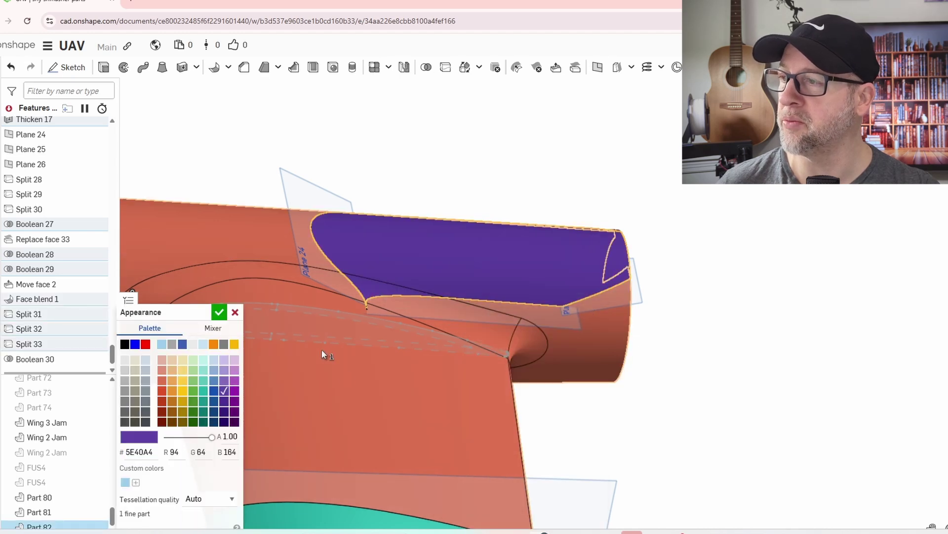
pyautogui.click(219, 312)
# - Examine the purple panel's seams and the blended wing-to-tube junction up close and from several angles
pyautogui.moveTo(608, 398); pyautogui.dragTo(707, 356, button='middle')
pyautogui.scroll(5, 515, 301)
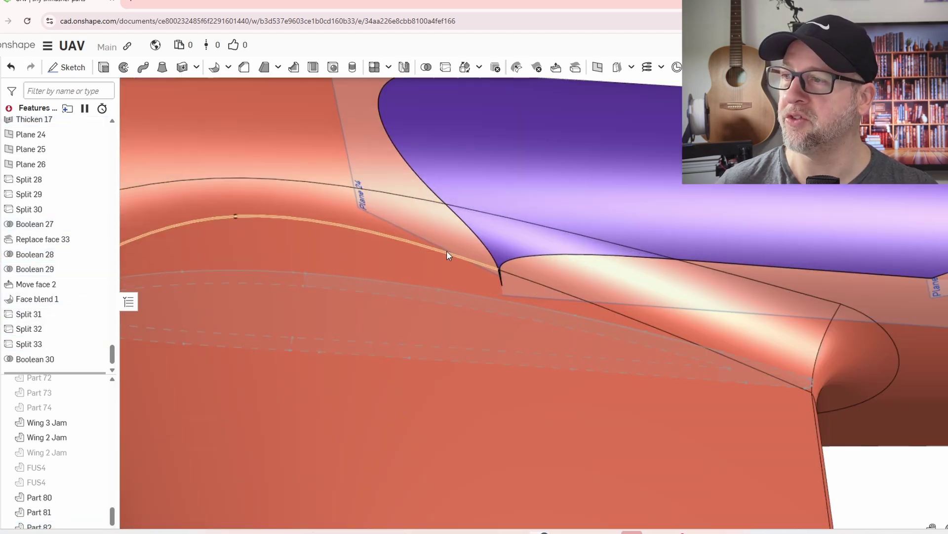
pyautogui.scroll(-5, 500, 298)
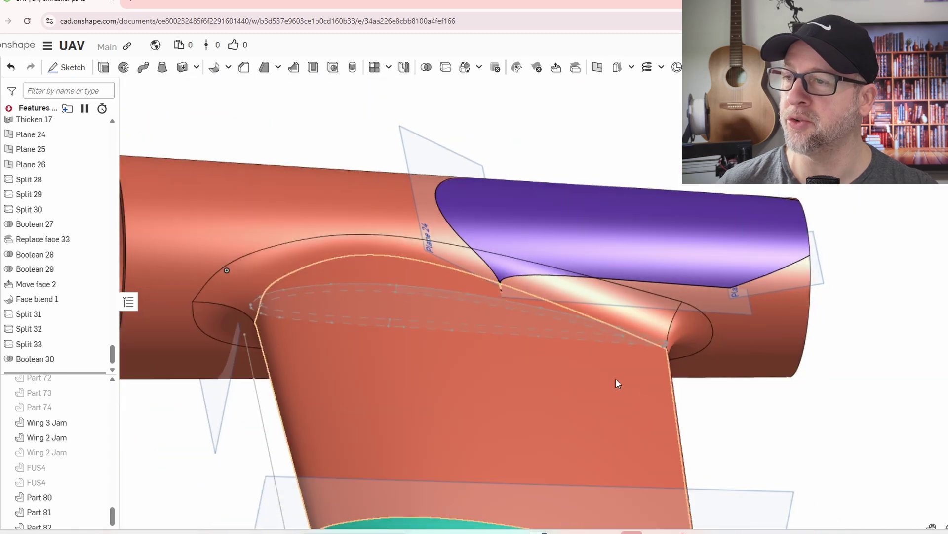
pyautogui.moveTo(616, 383); pyautogui.dragTo(624, 323, button='right')
pyautogui.scroll(3, 624, 322)
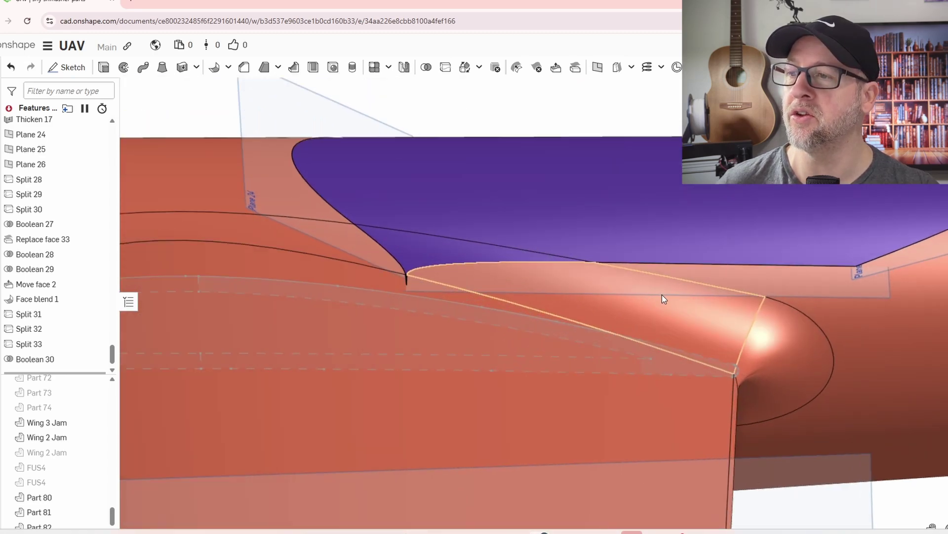
pyautogui.scroll(-4, 630, 345)
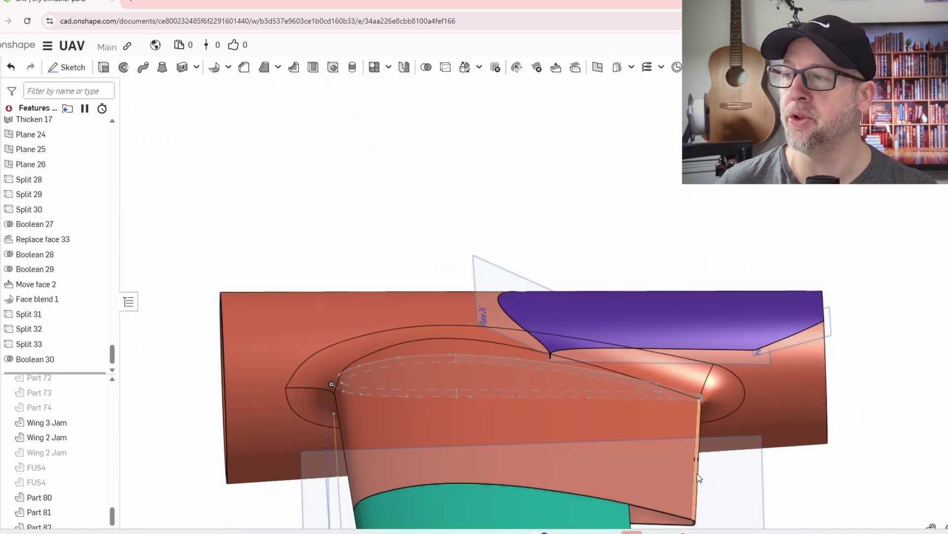
pyautogui.moveTo(687, 469); pyautogui.dragTo(446, 324, button='right')
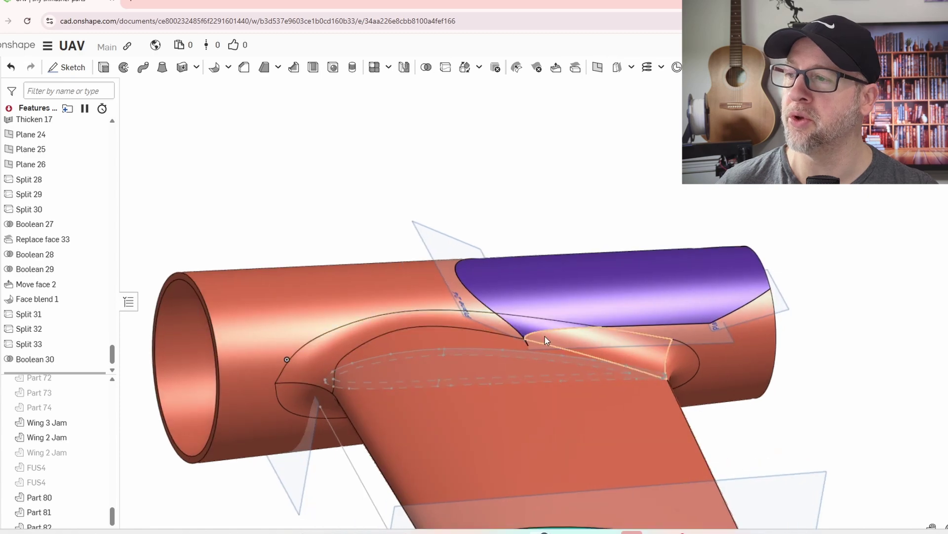
pyautogui.scroll(-3, 789, 415)
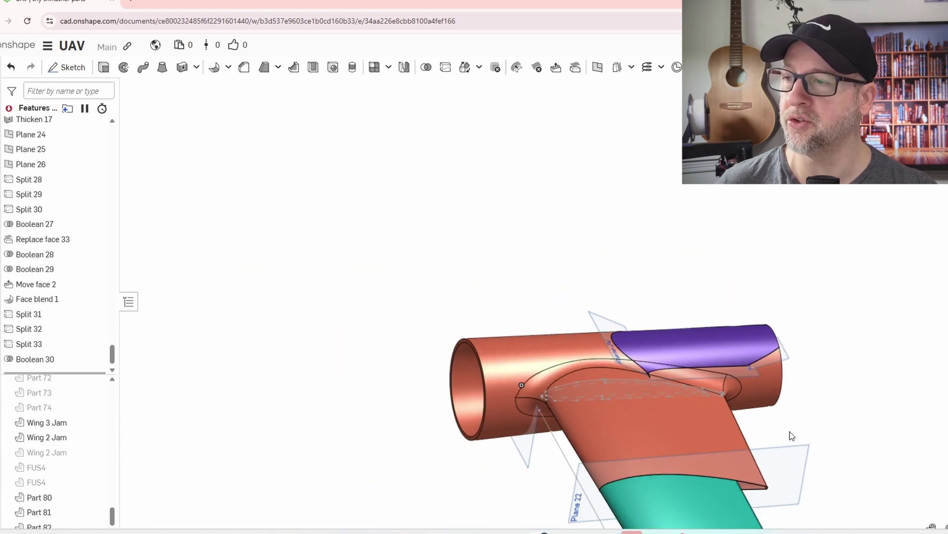
pyautogui.moveTo(799, 408); pyautogui.dragTo(629, 300, button='middle')
pyautogui.moveTo(667, 362)
pyautogui.mouseDown(button='right')
pyautogui.moveTo(703, 348)
pyautogui.moveTo(681, 372)
pyautogui.moveTo(680, 349)
pyautogui.mouseUp(button='right')
pyautogui.scroll(3, 474, 304)
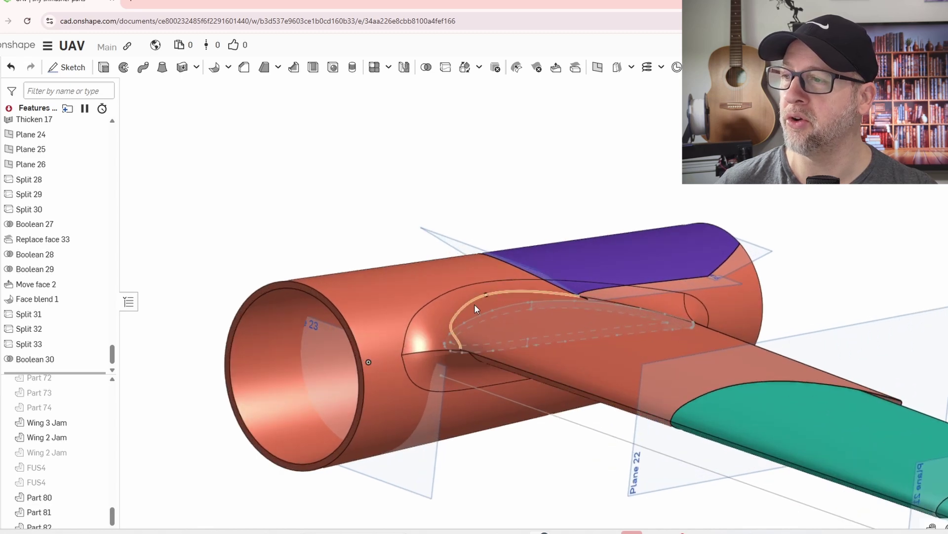
pyautogui.scroll(-3, 776, 292)
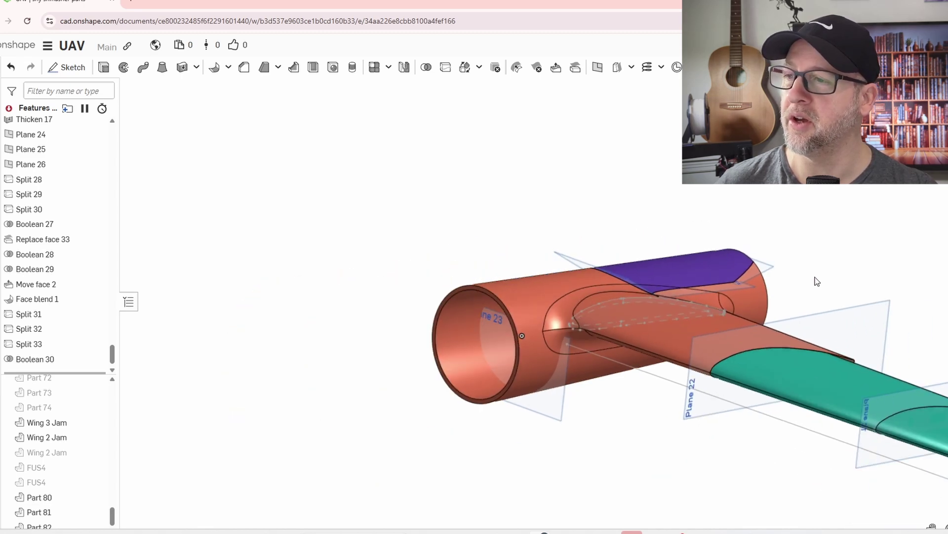
pyautogui.moveTo(827, 281); pyautogui.dragTo(674, 260, button='middle')
pyautogui.moveTo(650, 253); pyautogui.dragTo(661, 262, button='right')
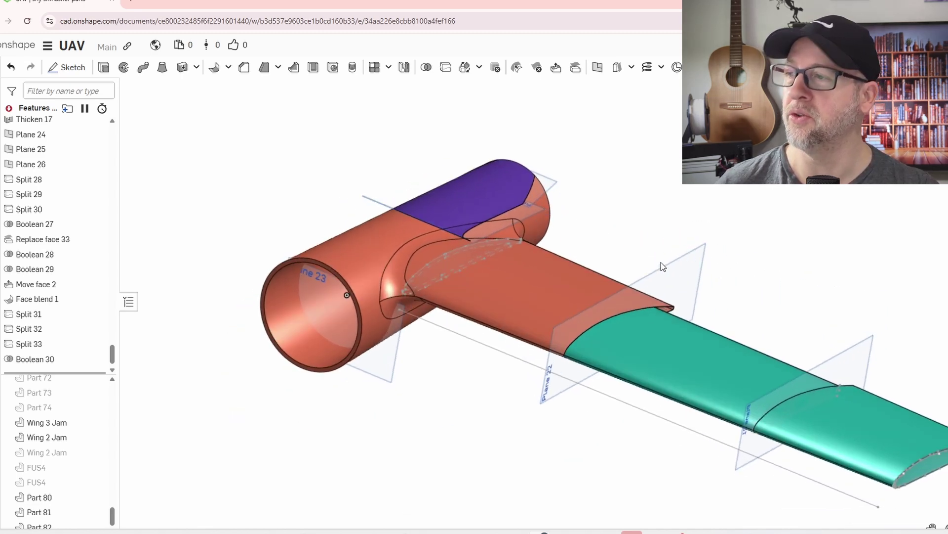